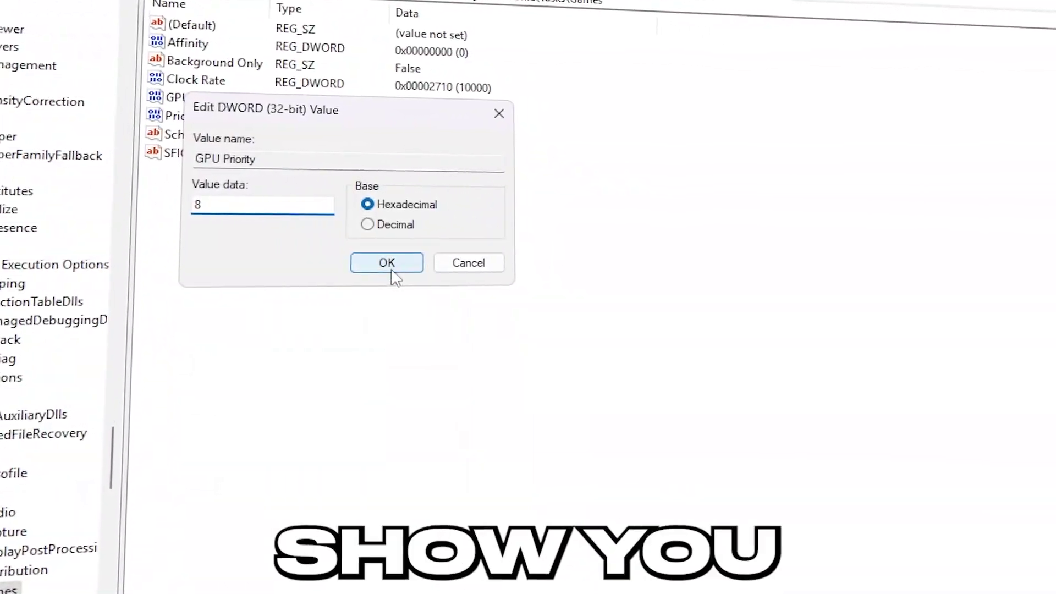
click(392, 269)
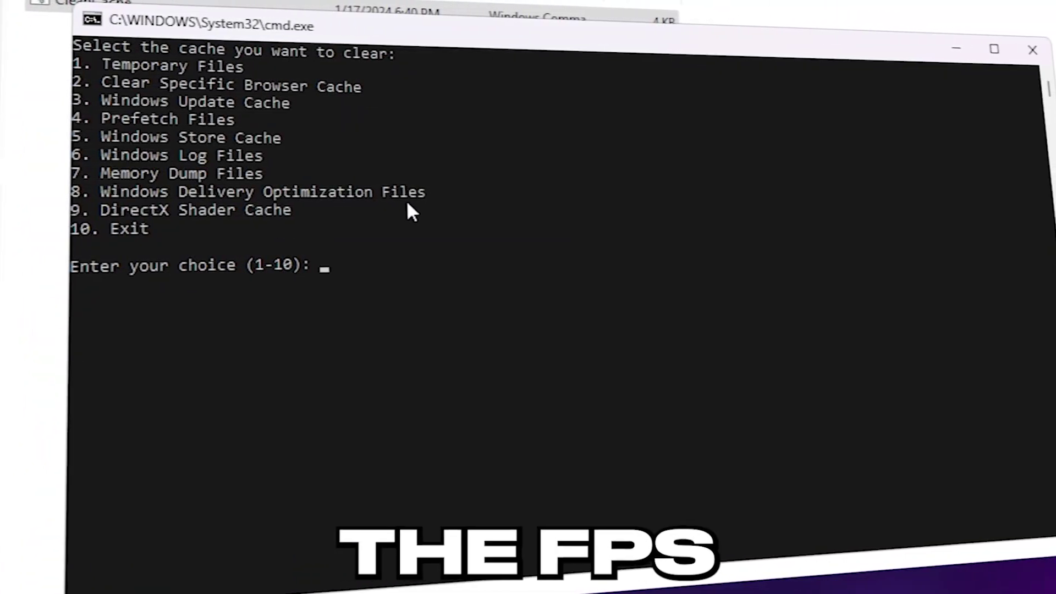
Step: Clear the Windows Update cache with choice 3 of the cache-cleaning script and continue past its result
text(3)
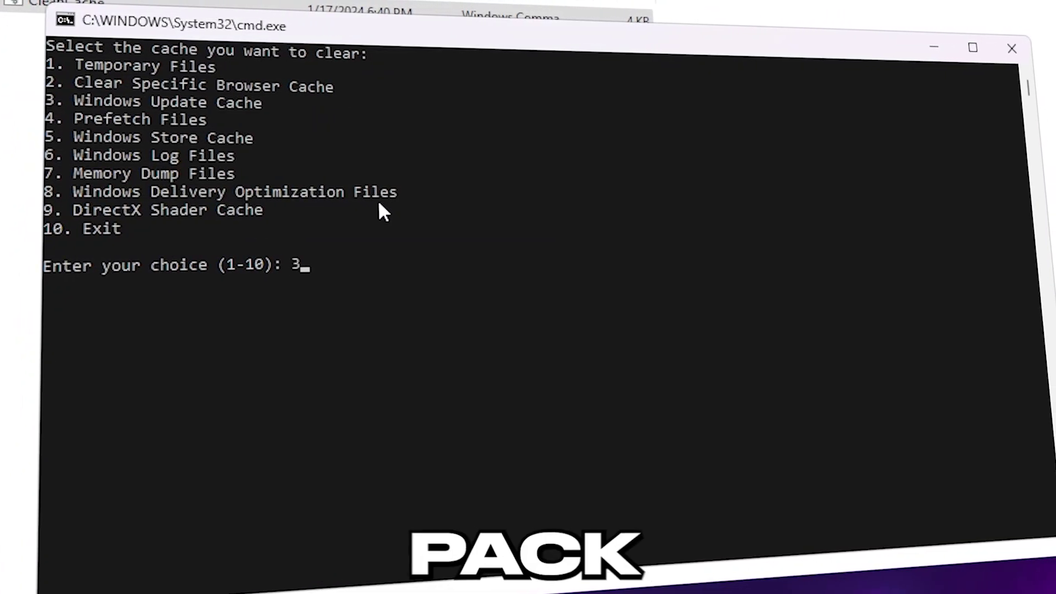
key(Return)
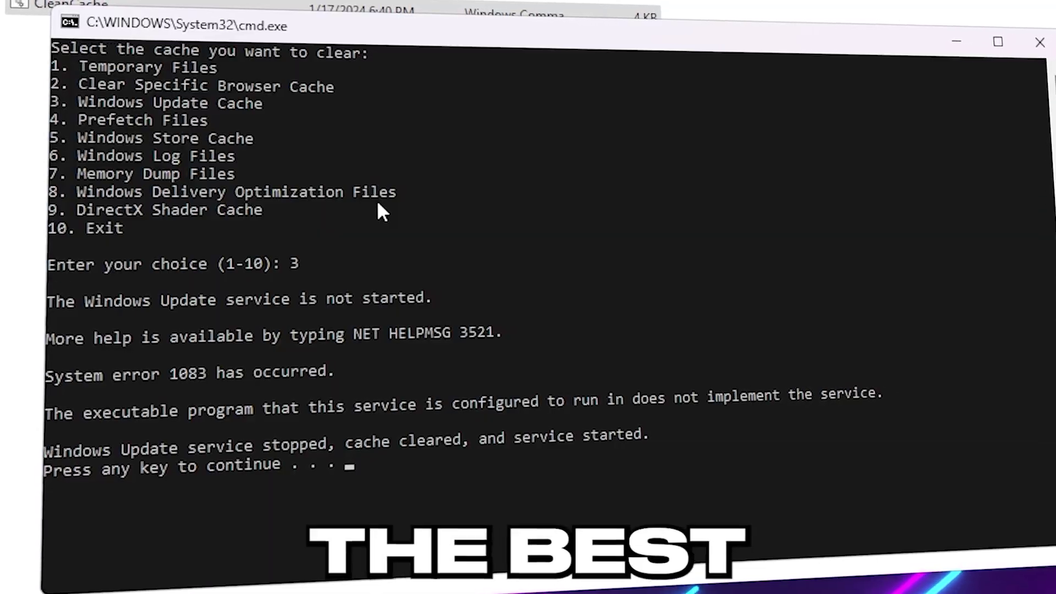
key(Return)
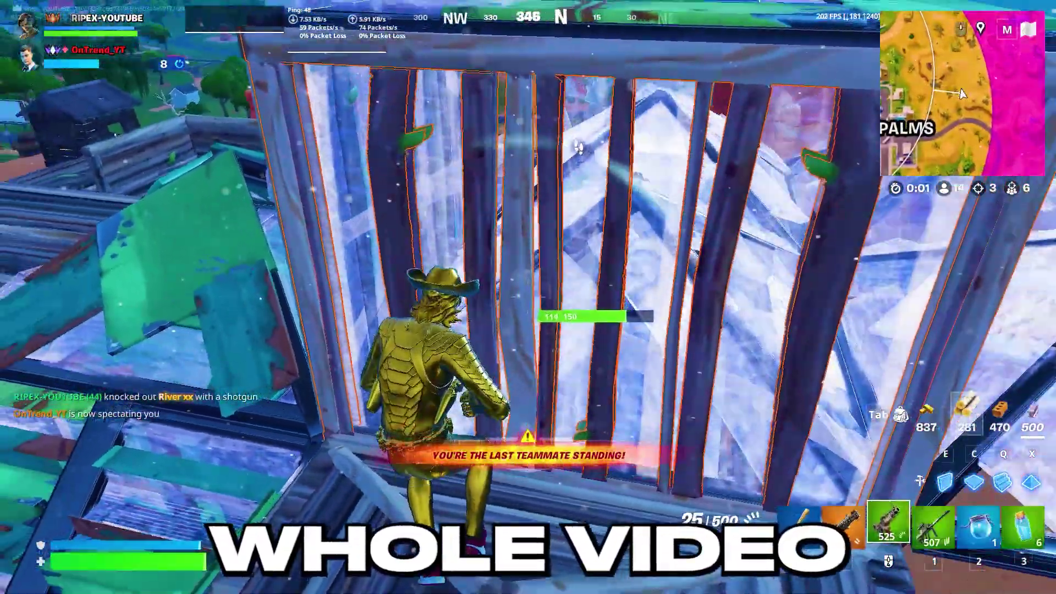
click(528, 297)
key(1)
click(528, 297)
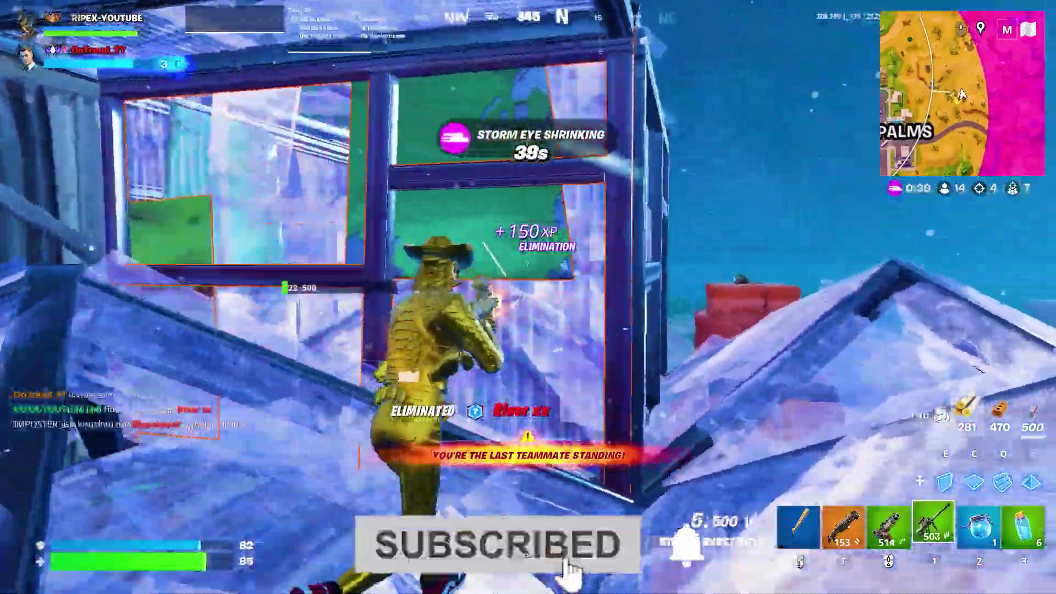
click(528, 297)
key(f)
click(528, 297)
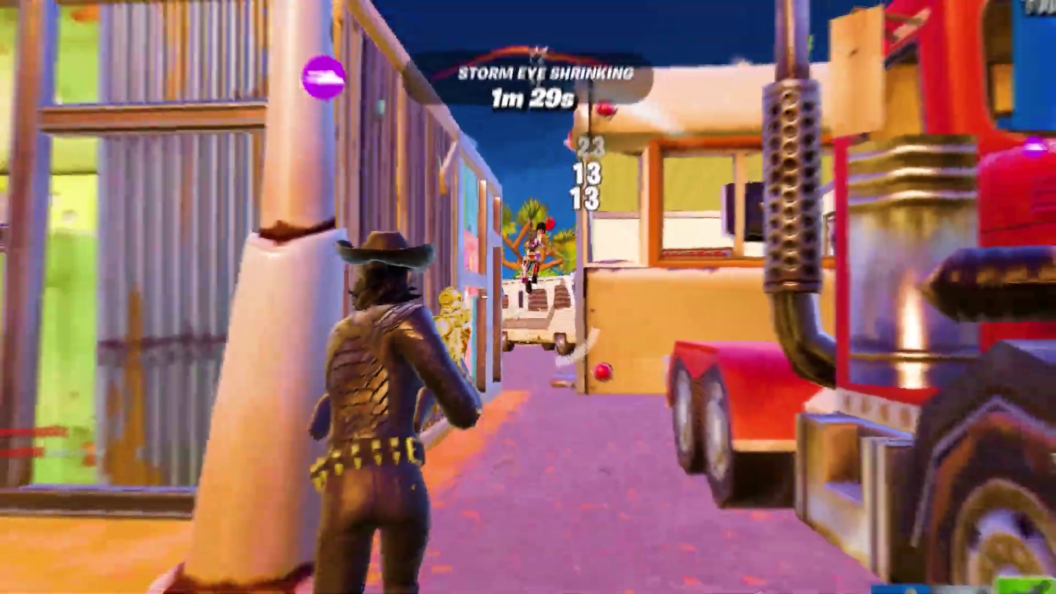
click(528, 297)
key(f)
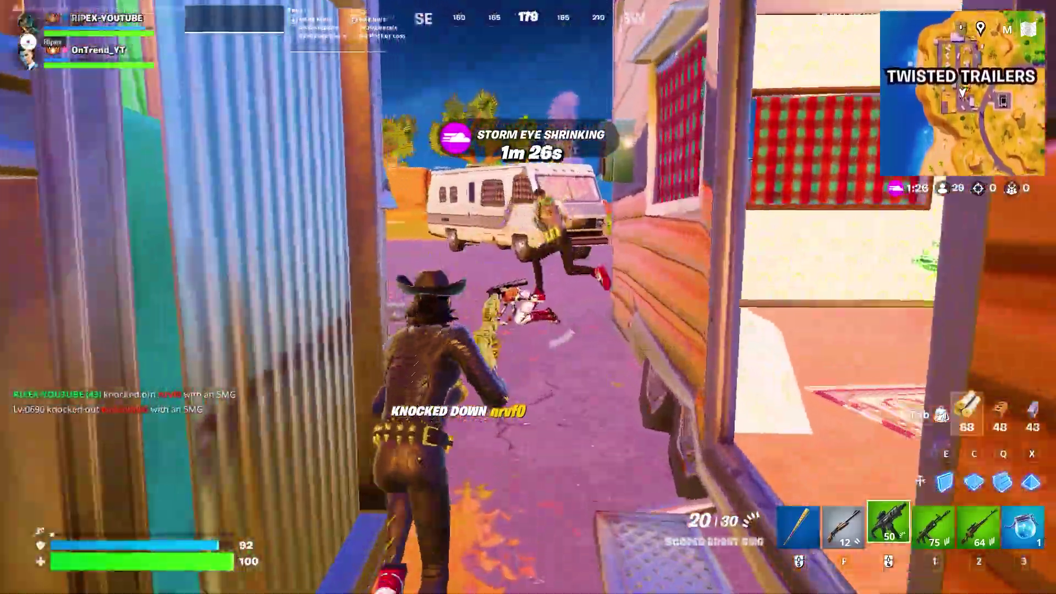
click(528, 298)
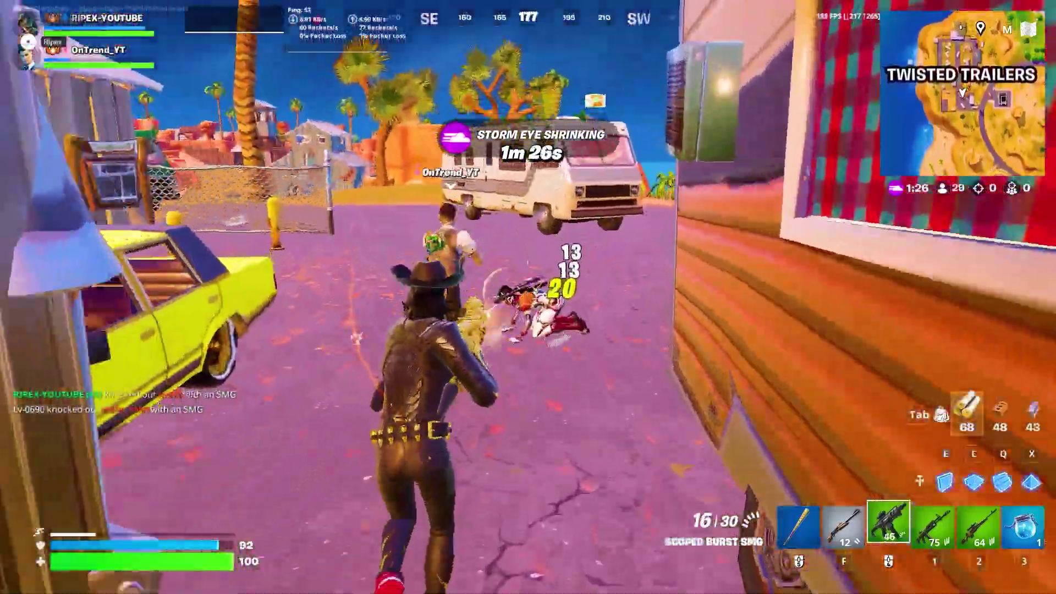
click(528, 297)
click(528, 297)
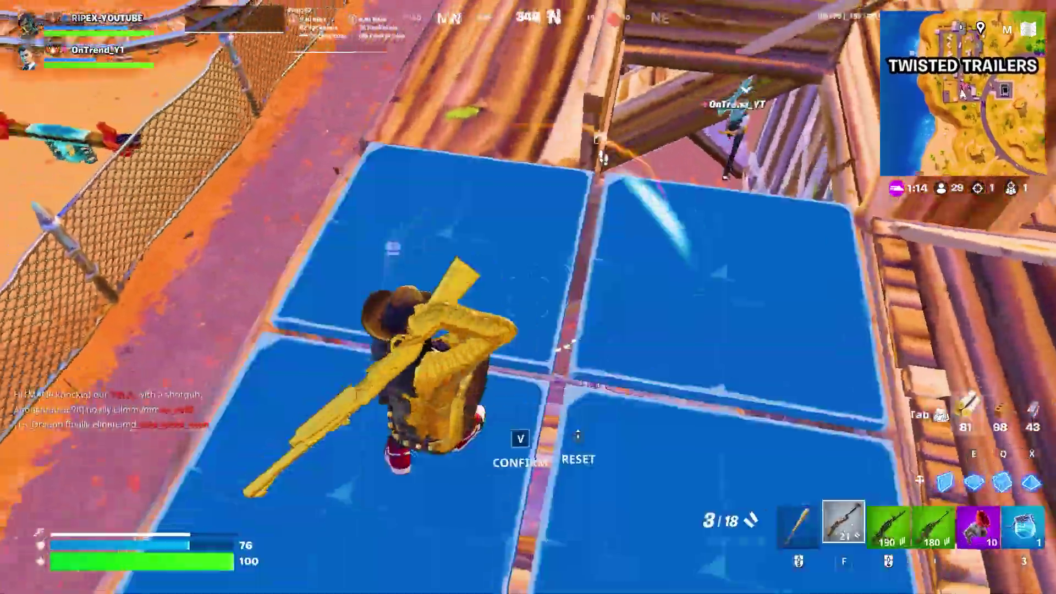
click(528, 297)
click(529, 297)
click(528, 297)
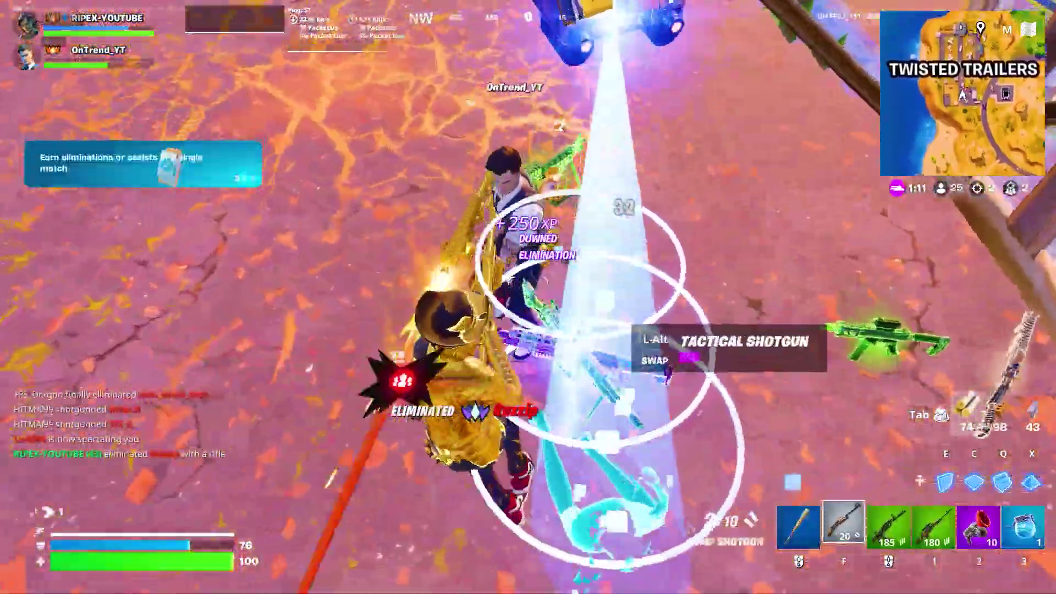
click(528, 297)
key(alt)
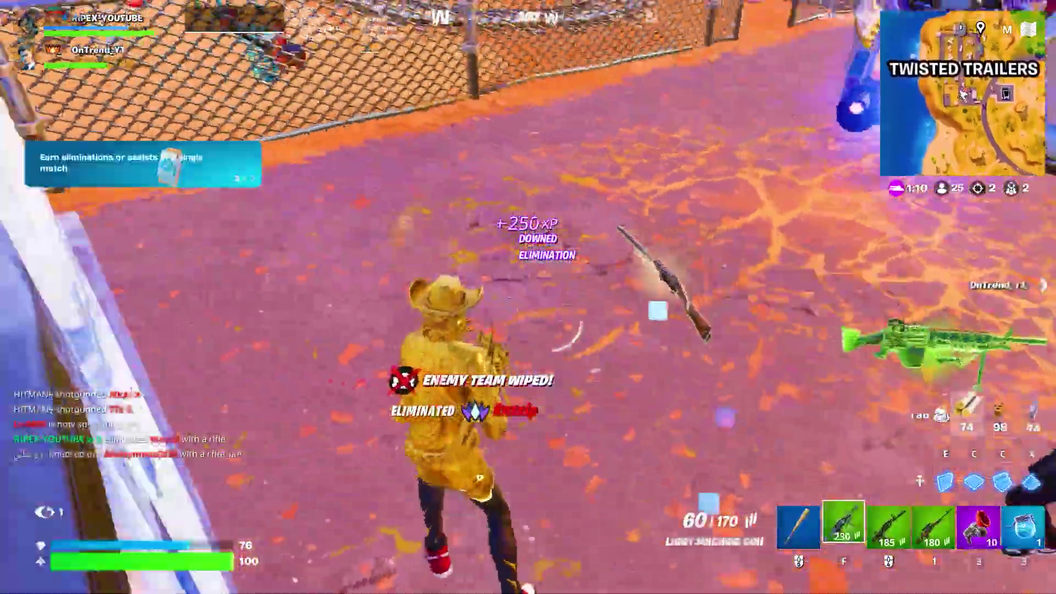
key(alt)
key(c)
click(528, 297)
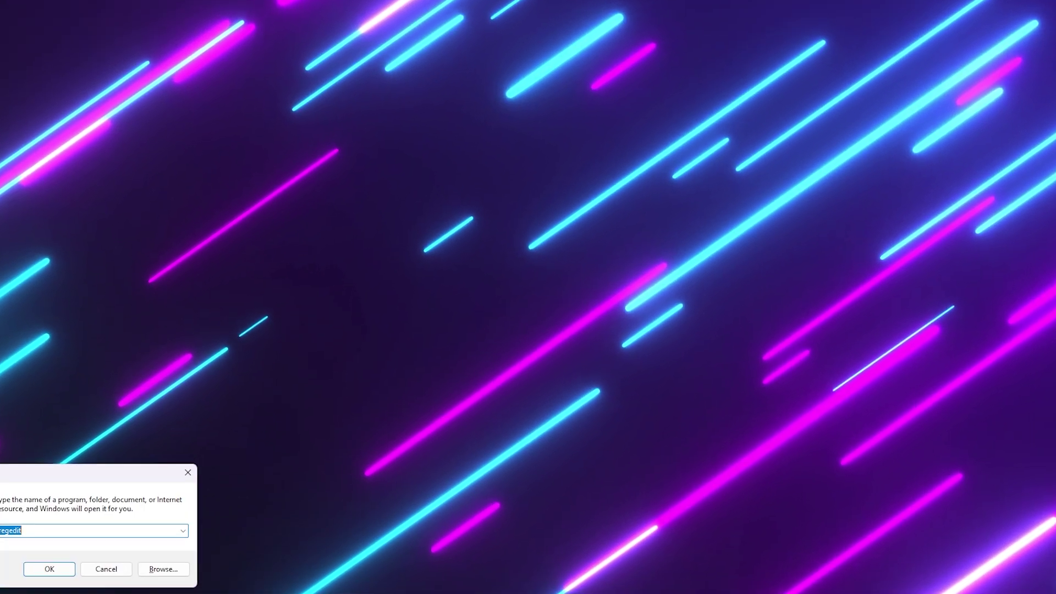
Step: Launch Registry Editor by running regedit and allow it to make changes to the device
drag(15, 485, 427, 196)
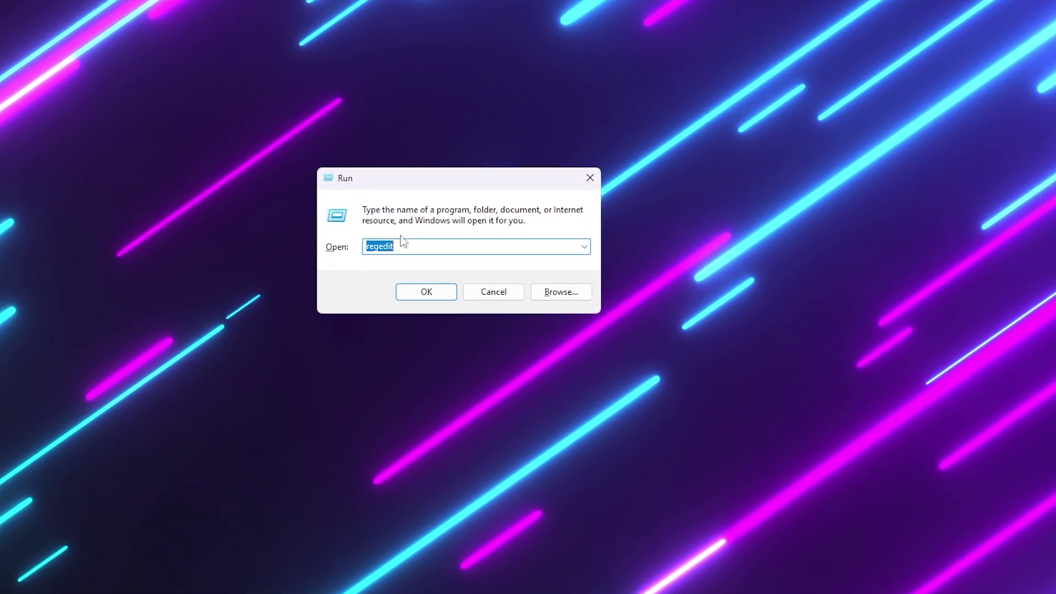
click(426, 292)
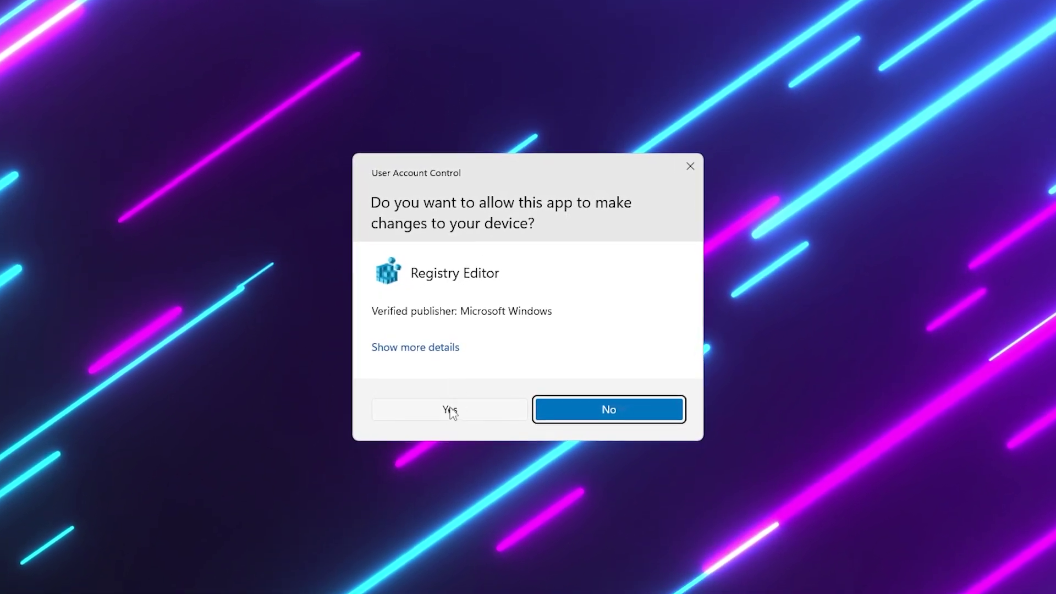
click(451, 412)
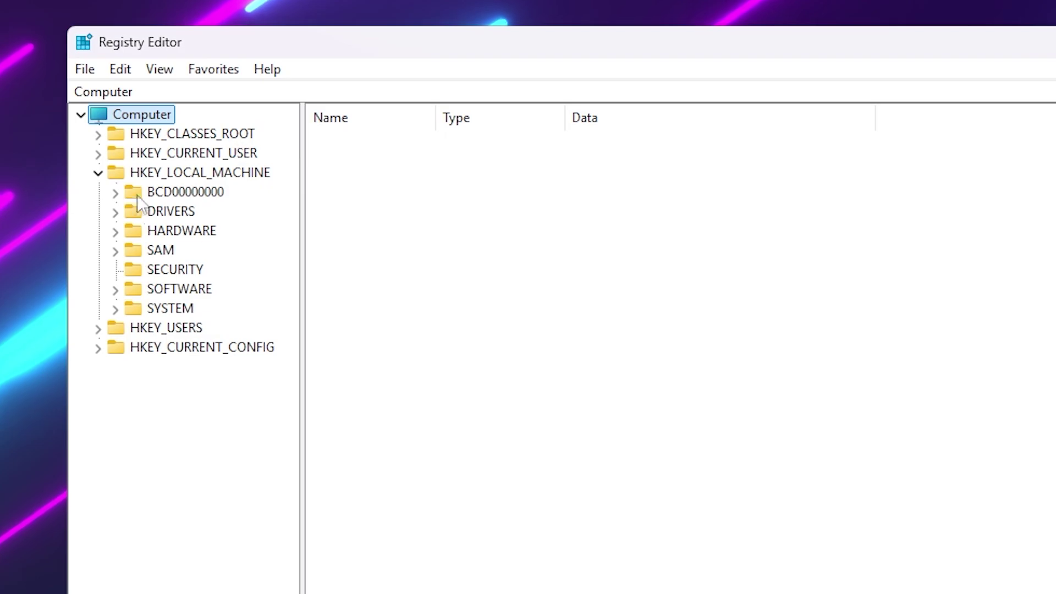
Step: Expand HKEY_LOCAL_MACHINE\SOFTWARE\Microsoft and find the Windows NT key in the registry tree
click(115, 289)
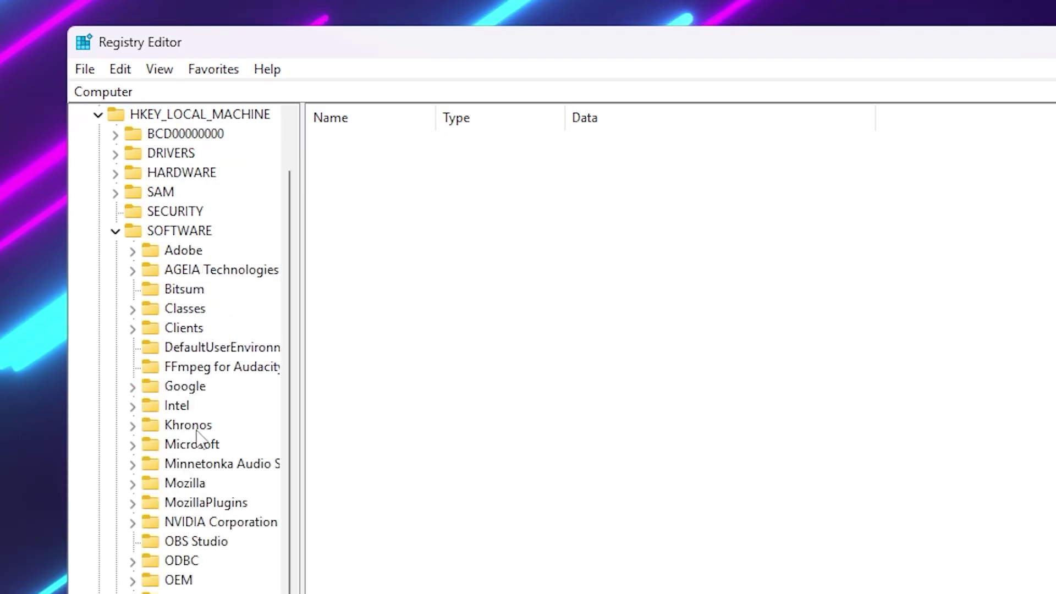
click(132, 446)
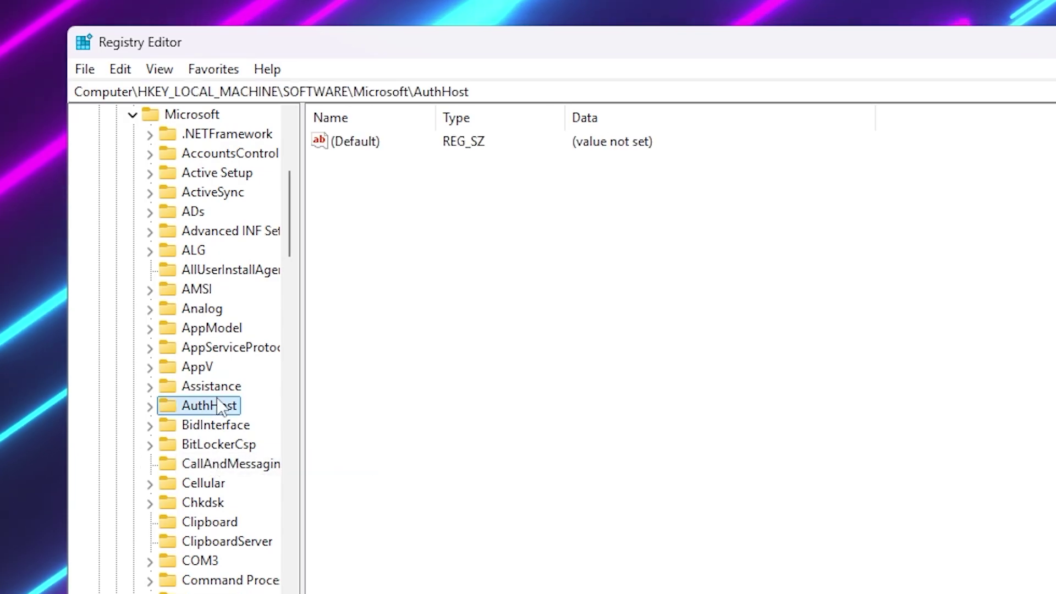
key(w)
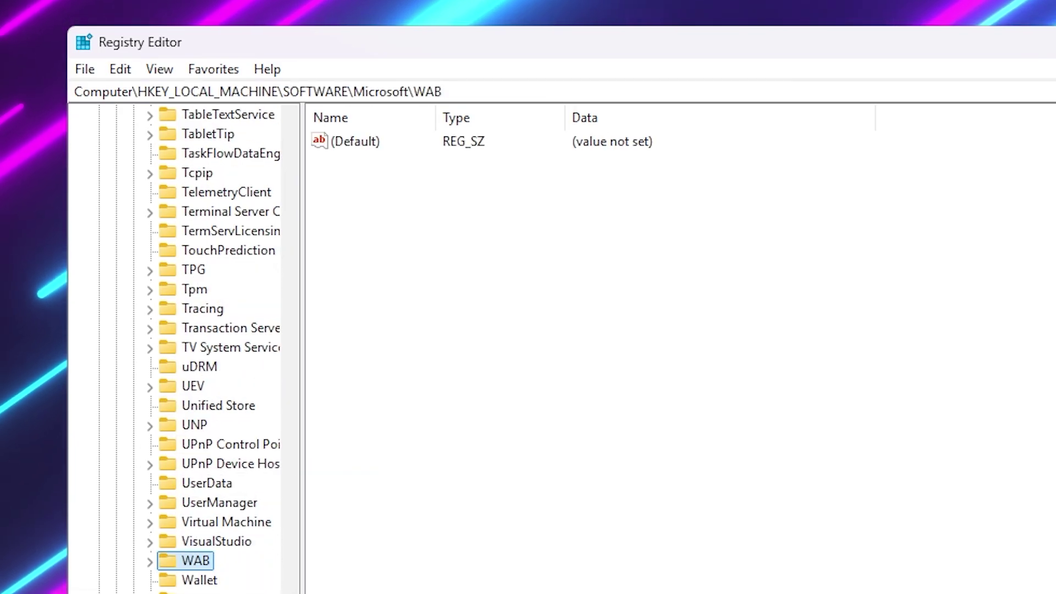
scroll(215, 352, down, 2)
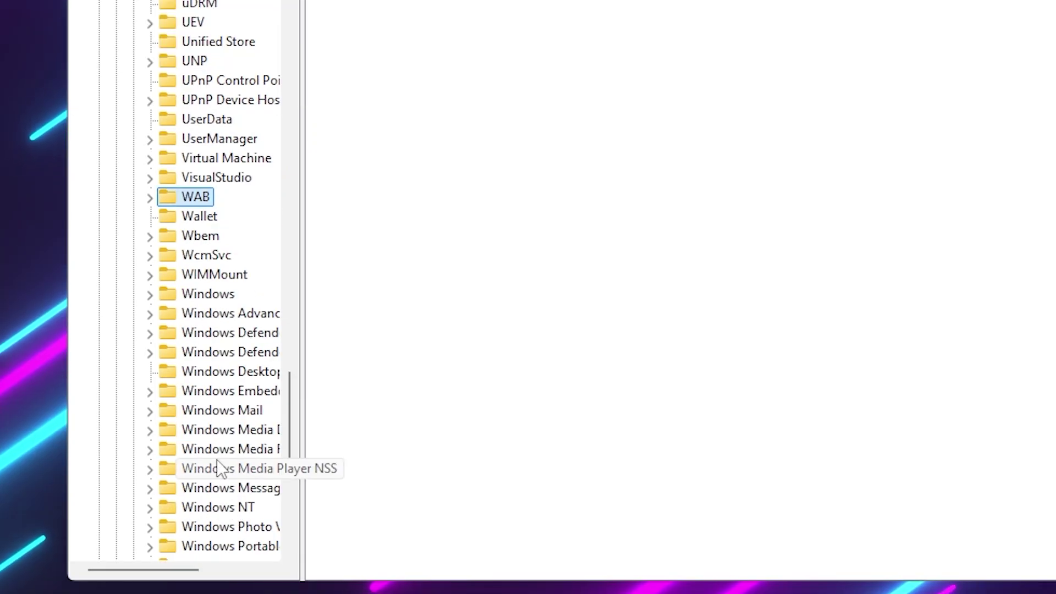
scroll(211, 440, down, 4)
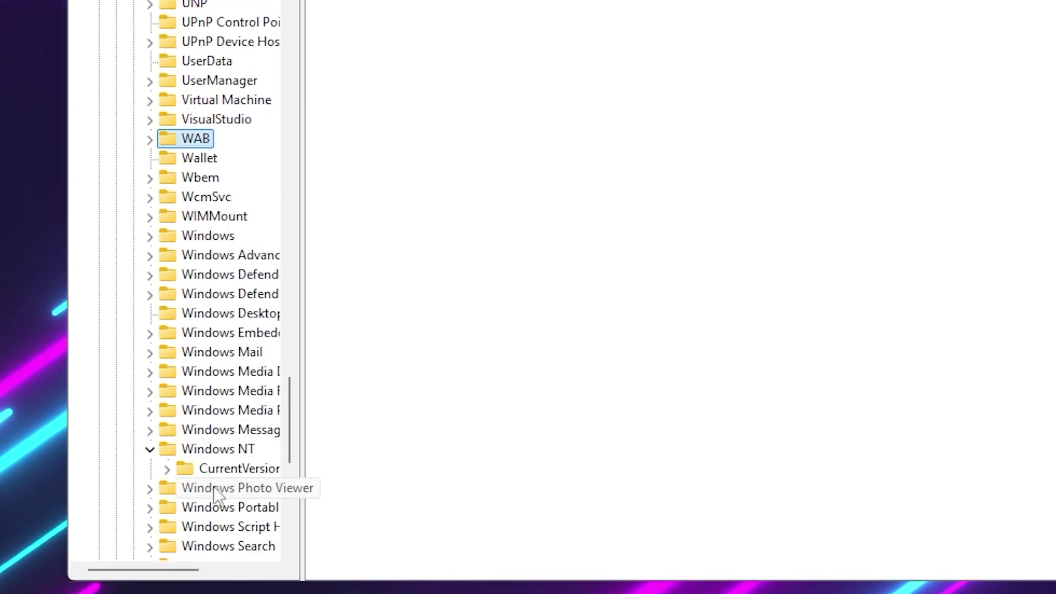
Step: Open the Games key under Windows NT\CurrentVersion\Multimedia\SystemProfile\Tasks, making the truncated key names readable
click(174, 281)
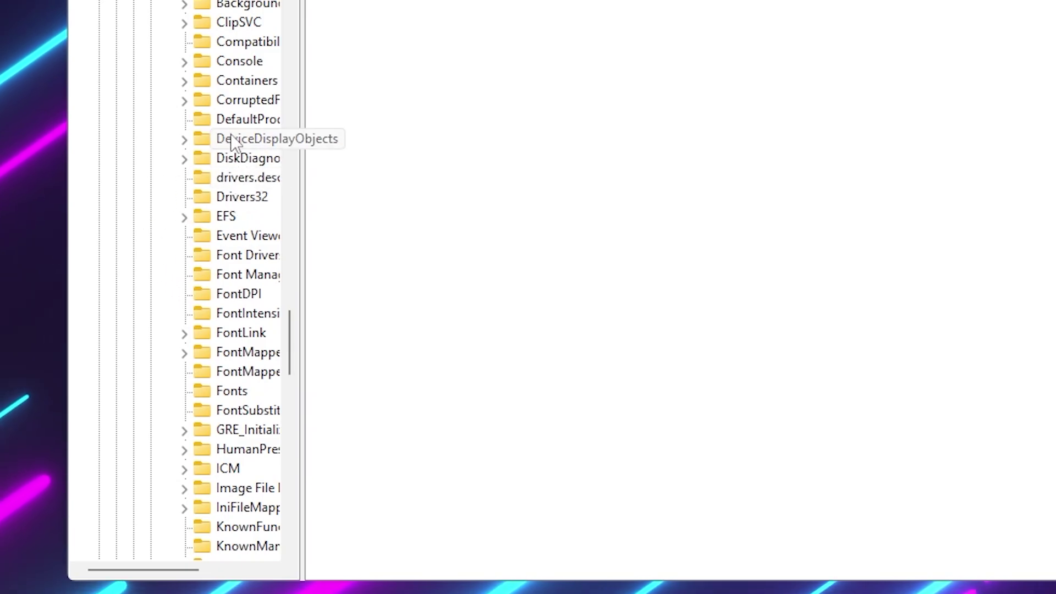
key(m)
scroll(257, 381, down, 4)
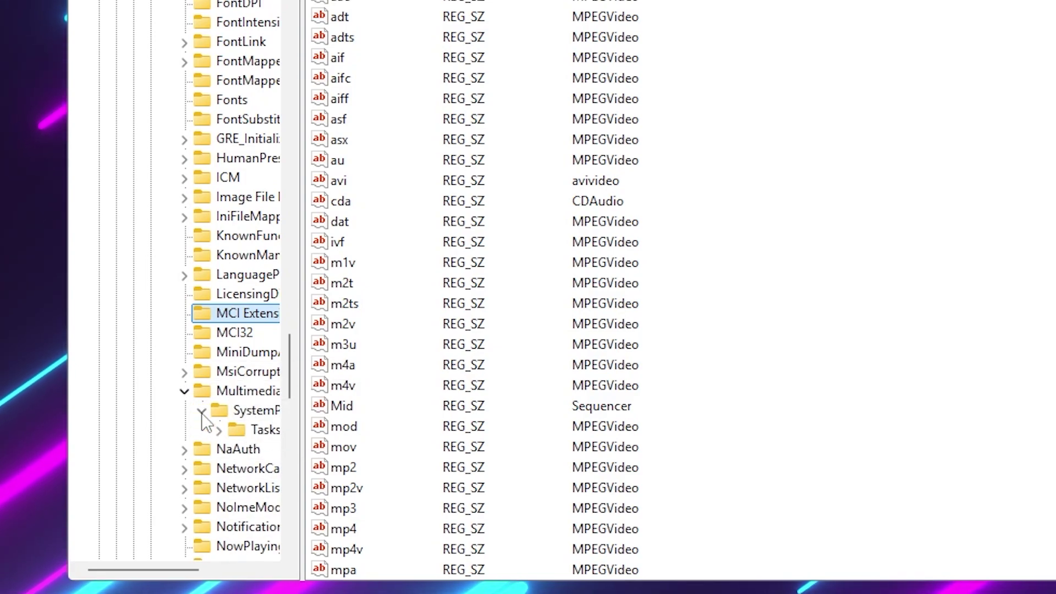
click(219, 430)
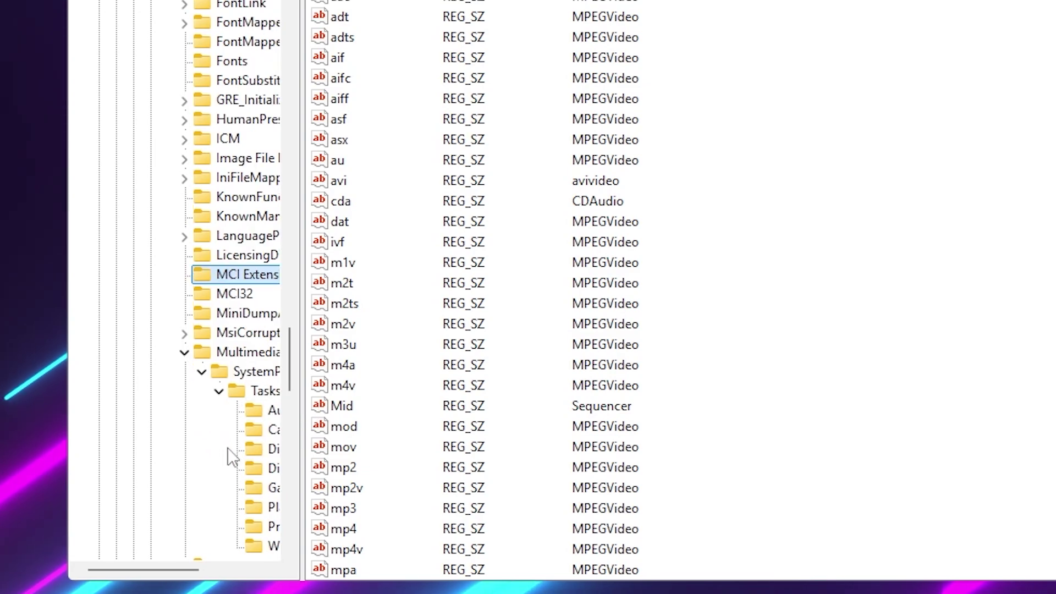
drag(189, 569, 241, 559)
click(186, 489)
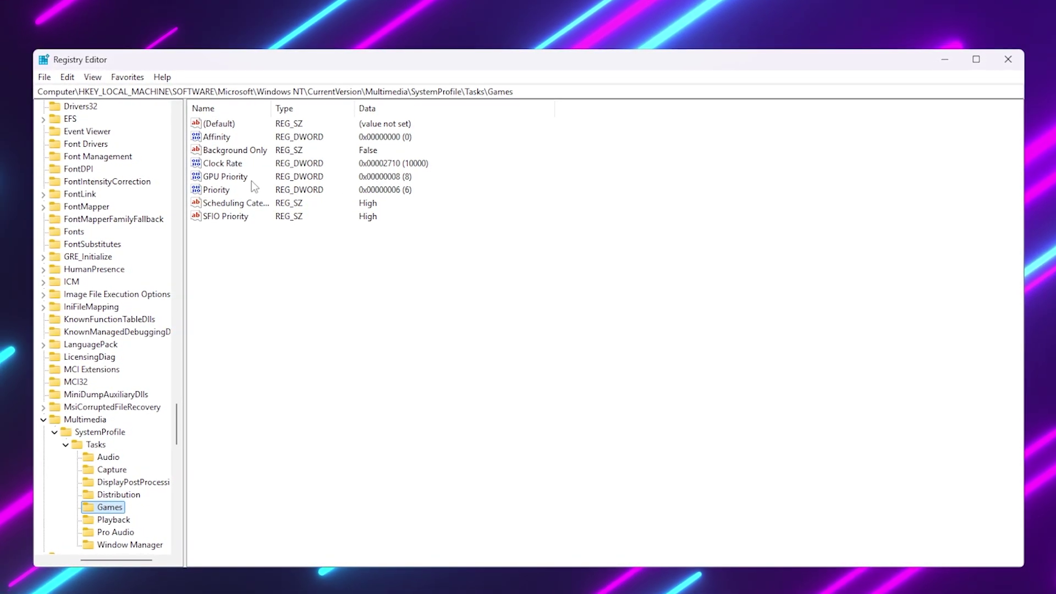
Step: Set the GPU Priority DWORD of the Games key to hexadecimal 8
double_click(223, 176)
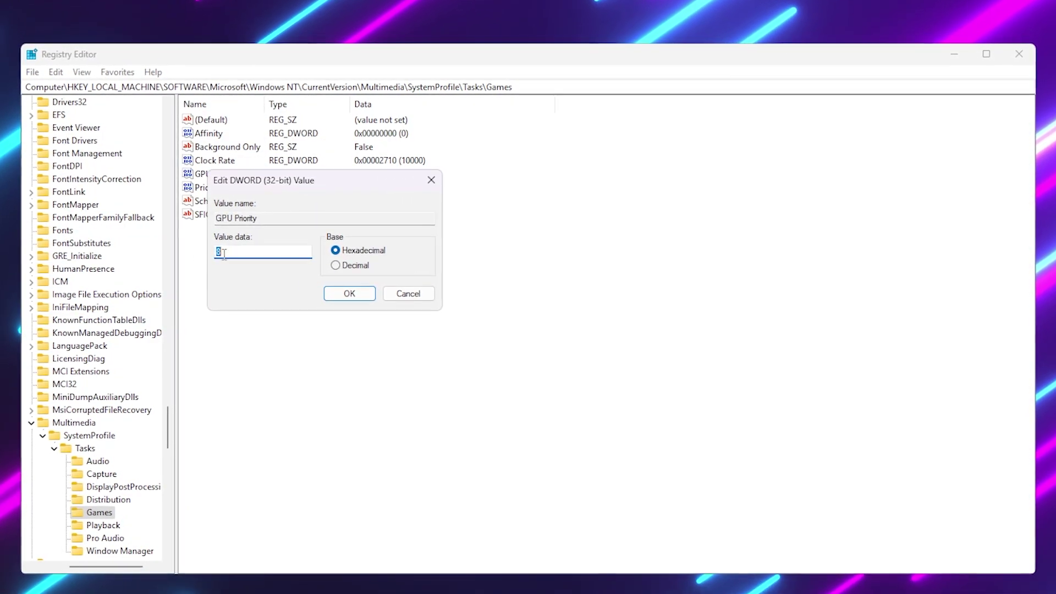
click(231, 251)
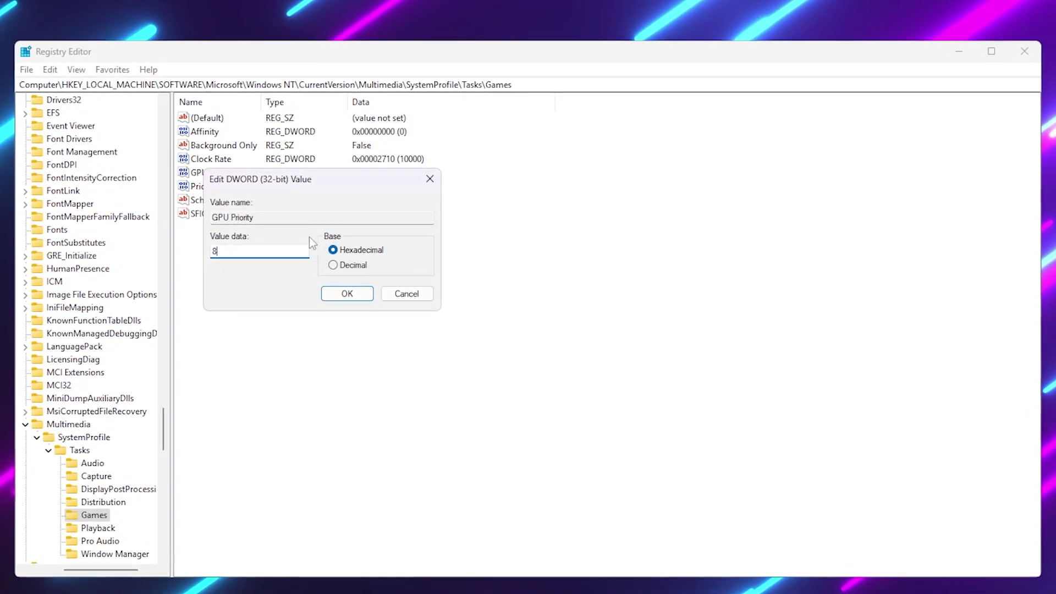
click(347, 294)
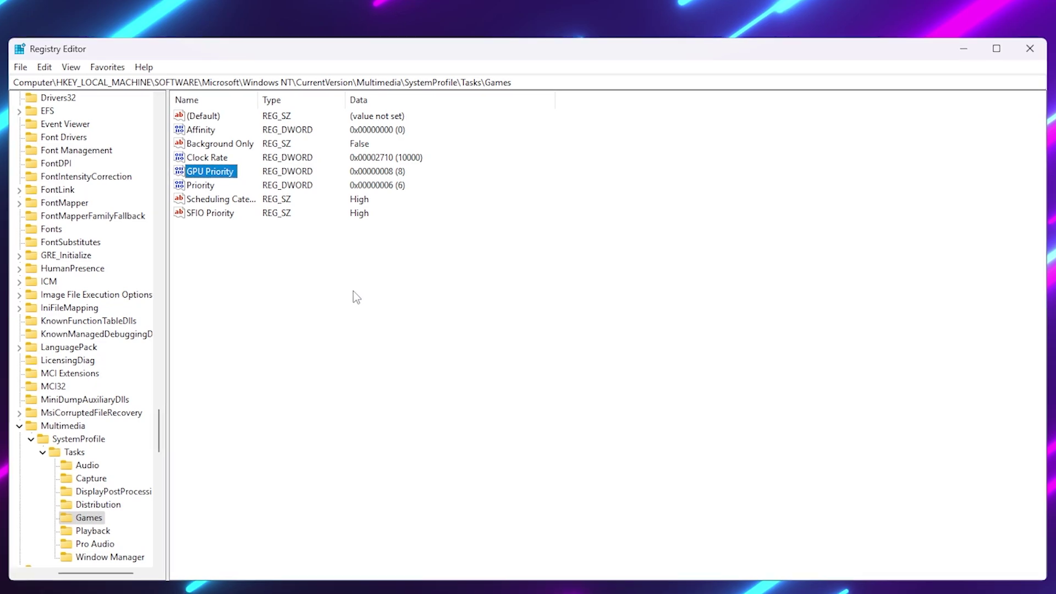
Step: Open the Priority DWORD of the Games key for editing its value data
double_click(201, 185)
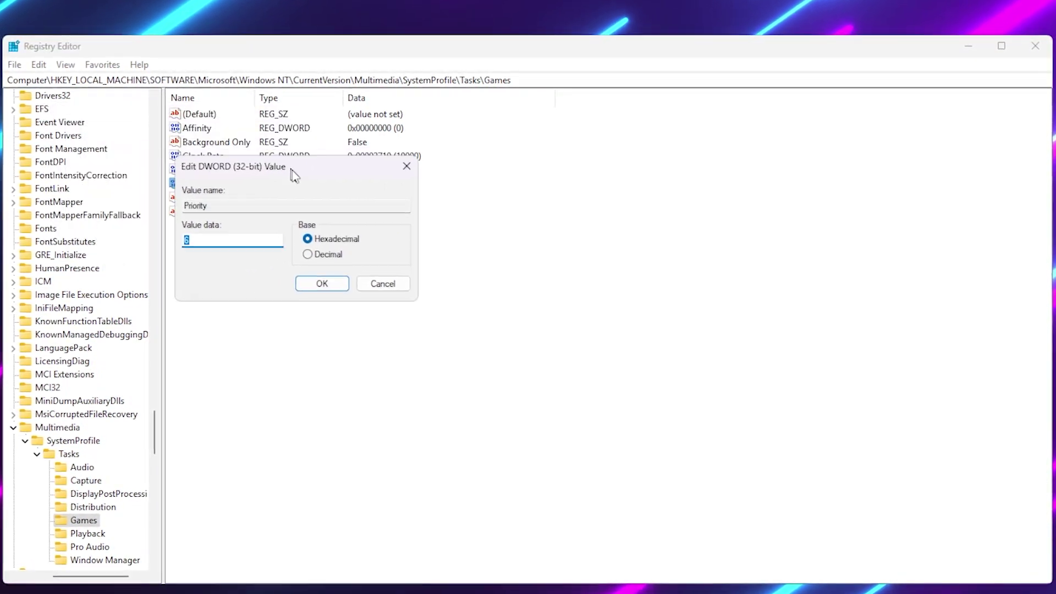
drag(291, 169, 328, 199)
click(240, 269)
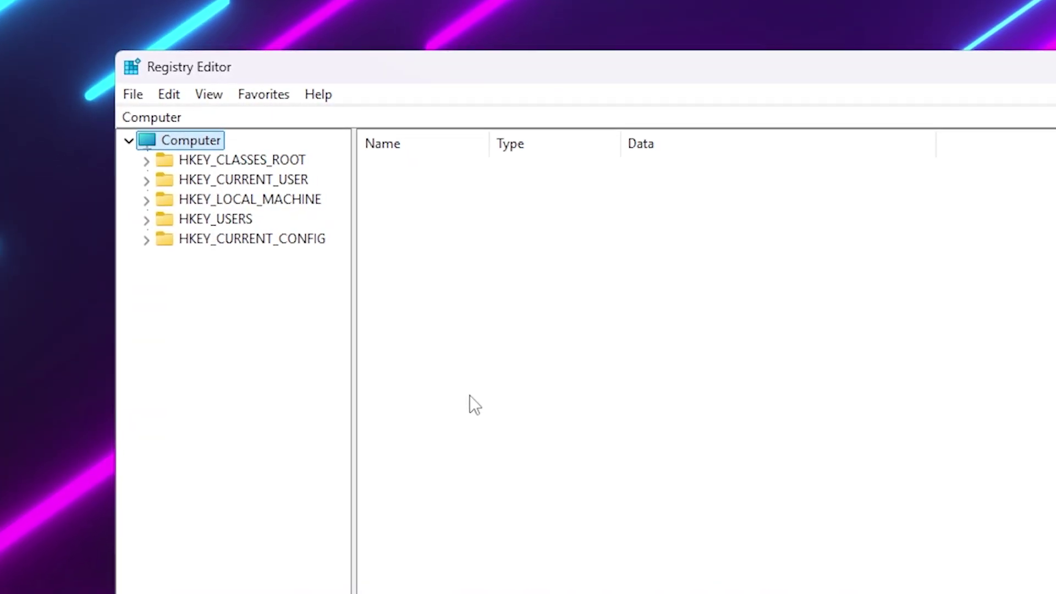
Step: Open the GraphicsDrivers key under HKEY_LOCAL_MACHINE\SYSTEM\CurrentControlSet\Control
click(146, 200)
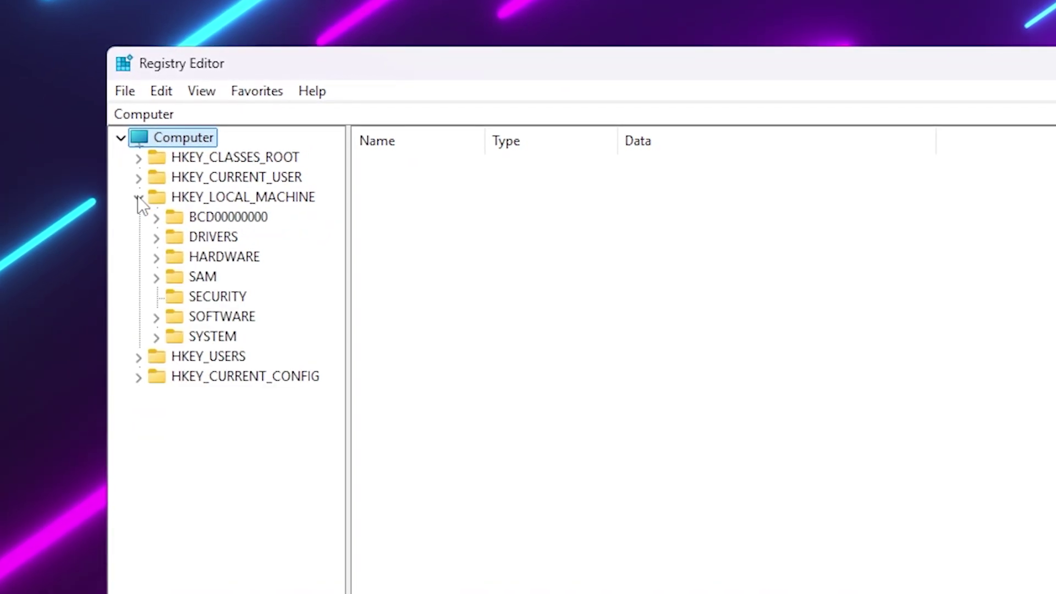
click(157, 337)
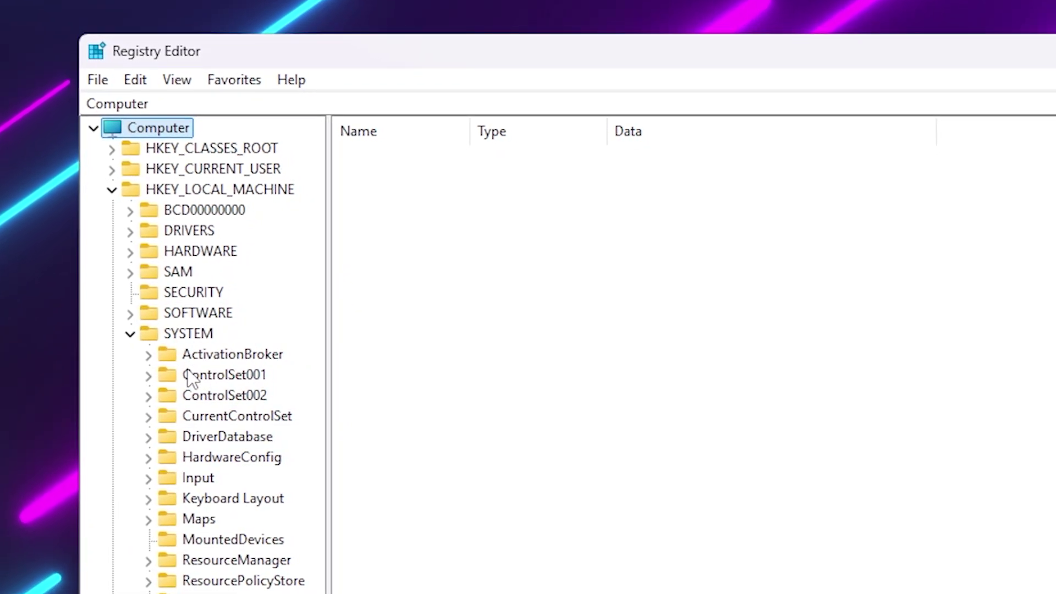
click(148, 418)
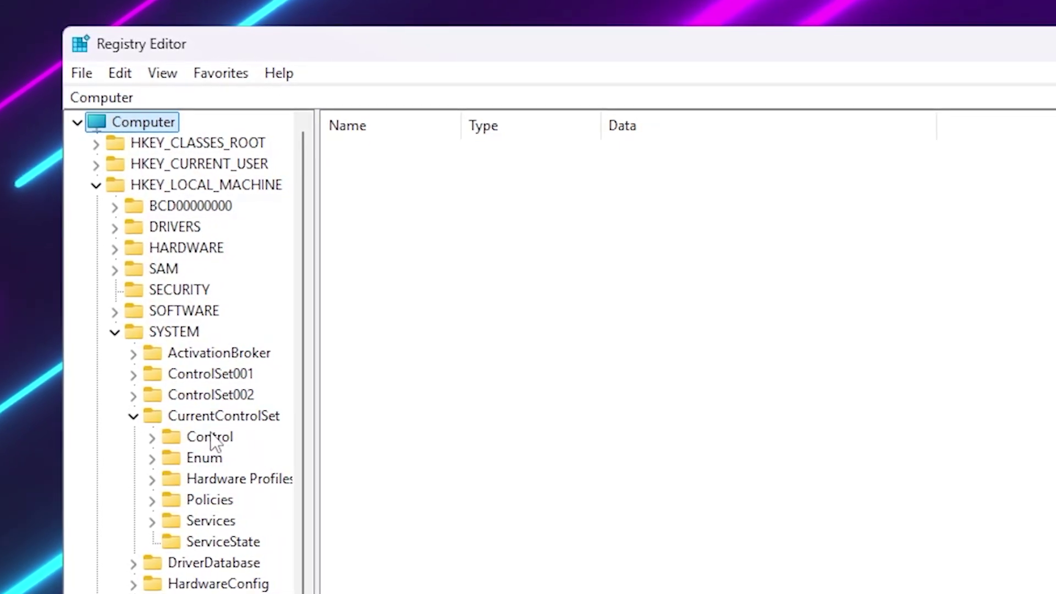
click(151, 439)
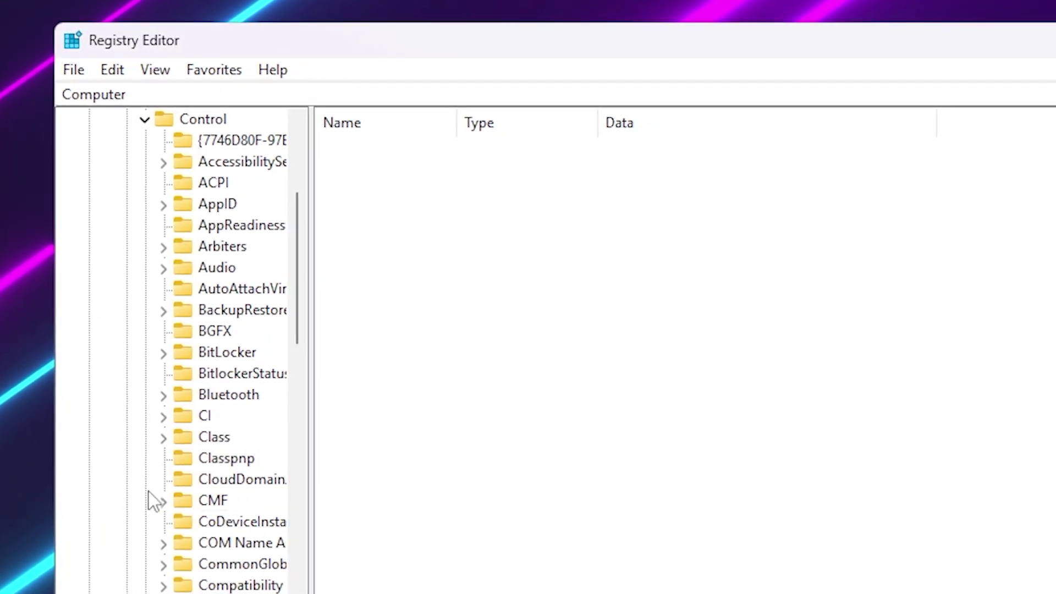
click(217, 526)
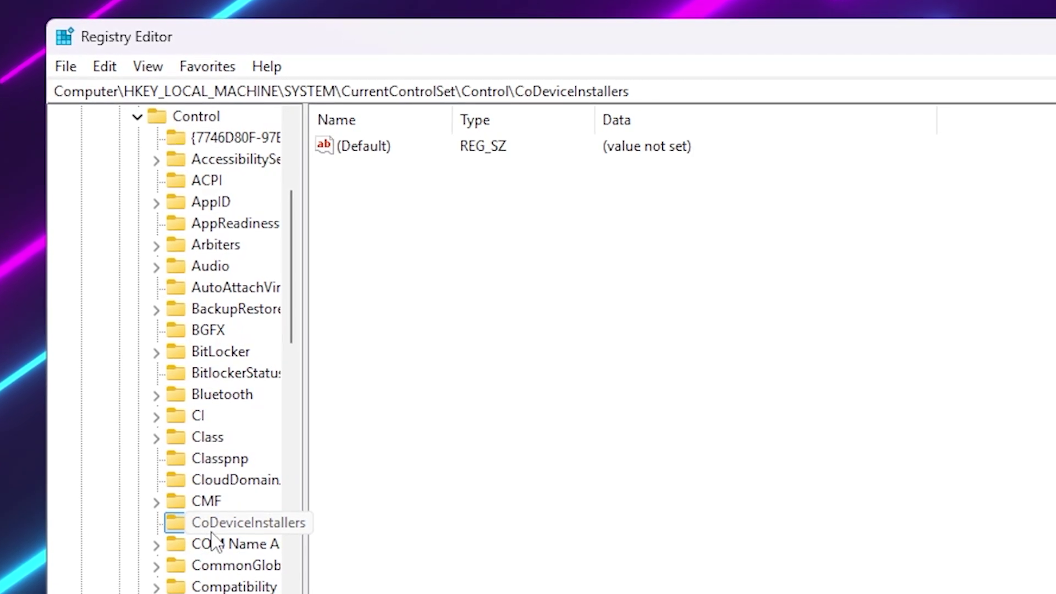
key(g)
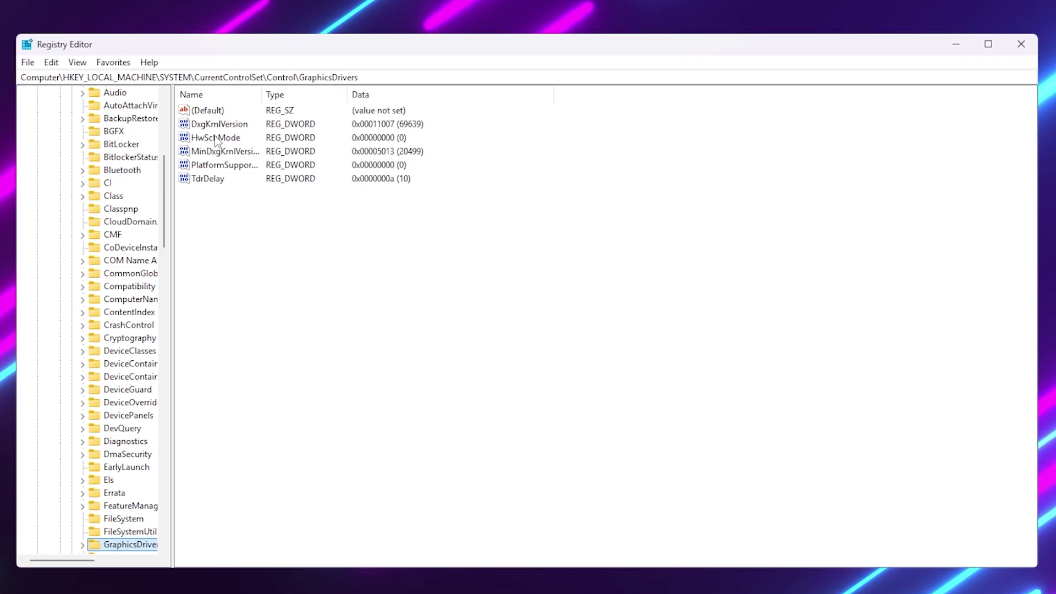
Step: Confirm the HwSchMode DWORD of the GraphicsDrivers key with hexadecimal value data 0
double_click(215, 138)
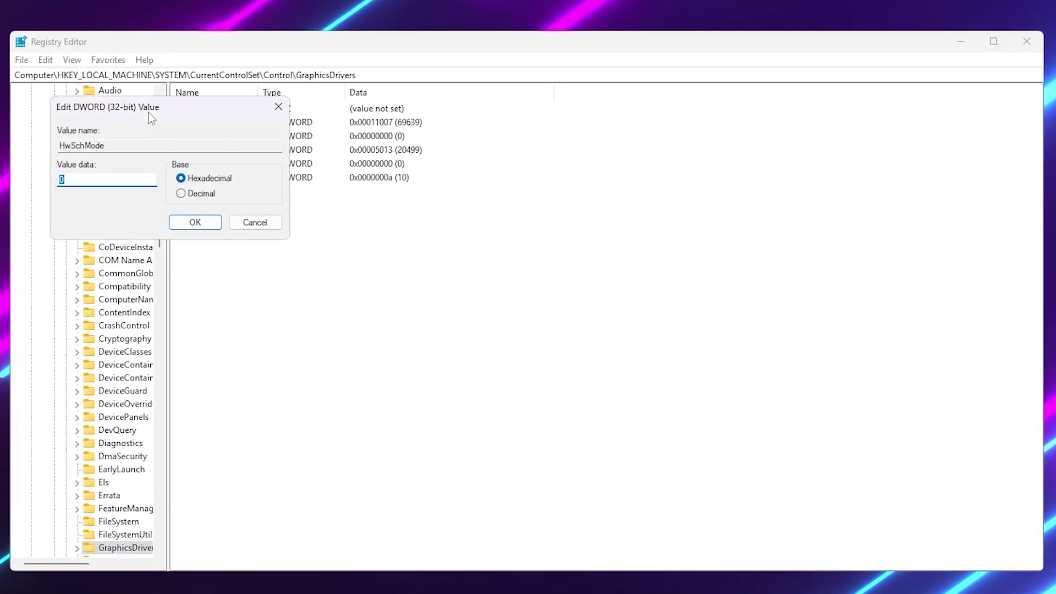
drag(148, 111, 289, 170)
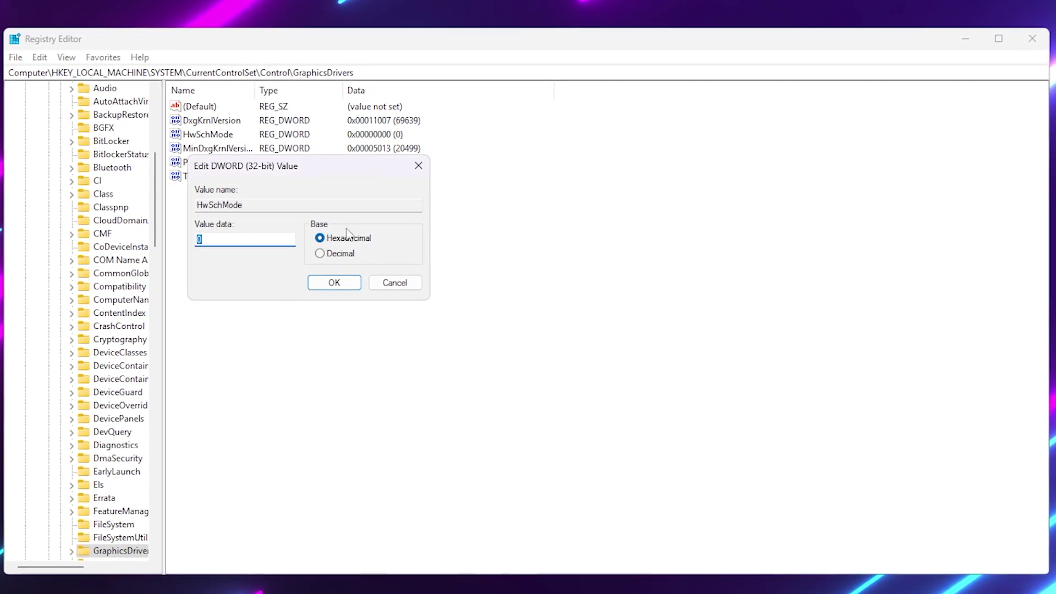
click(334, 284)
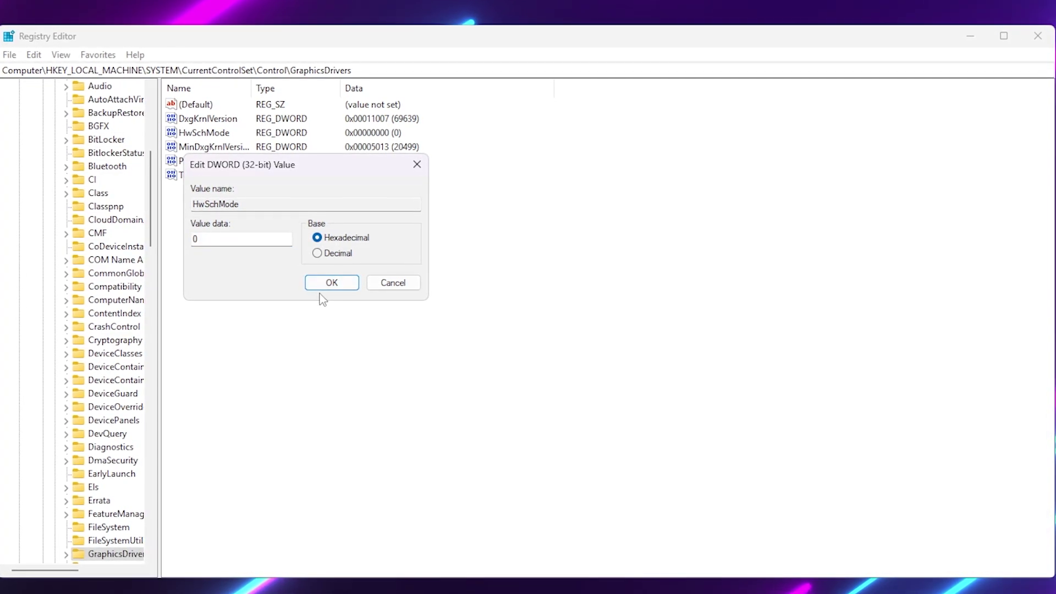
click(319, 283)
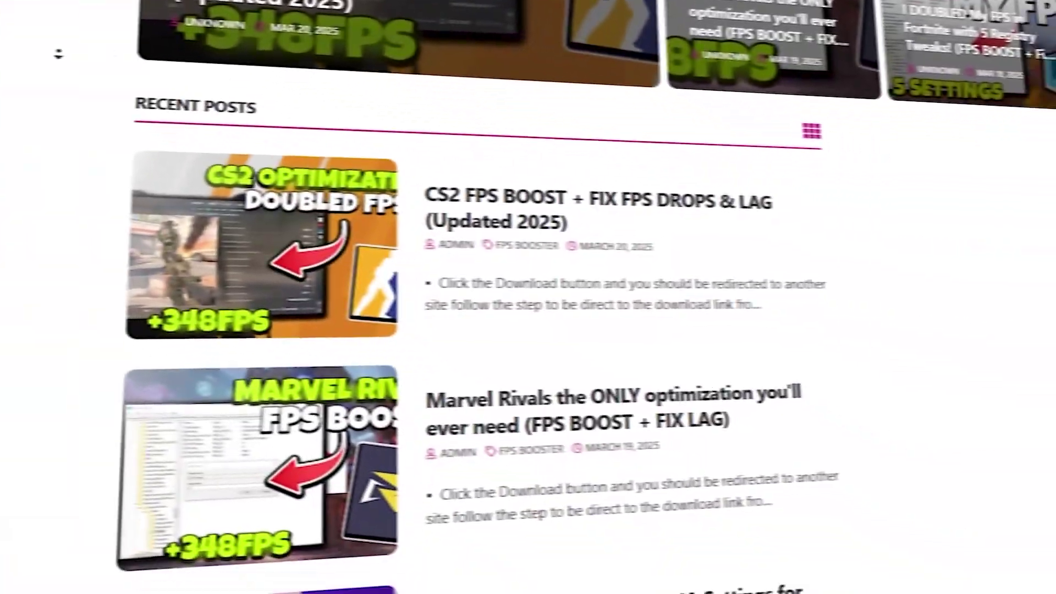
scroll(528, 297, down, 8)
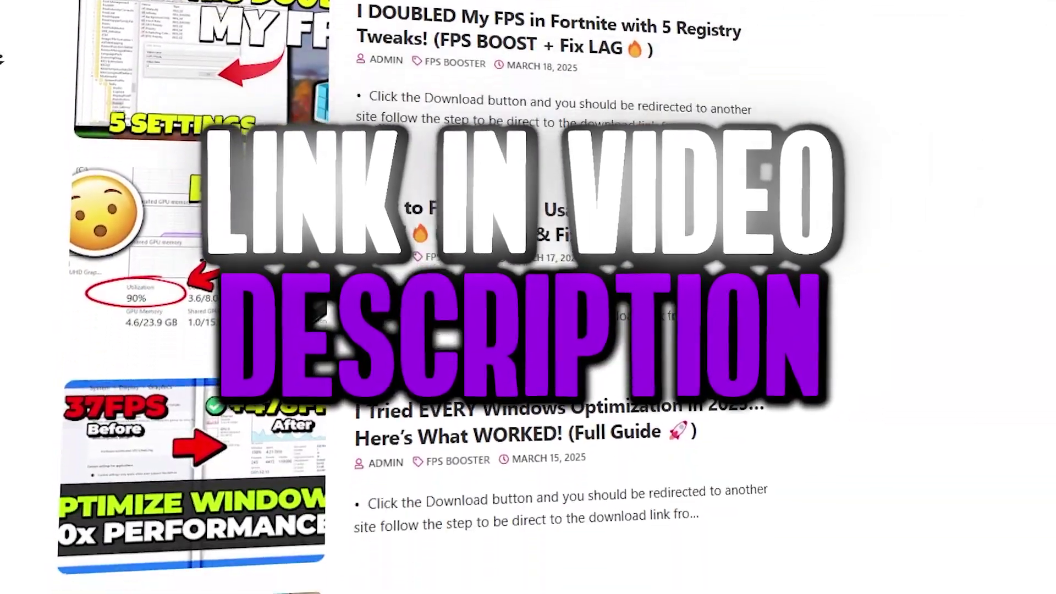
scroll(4, 61, down, 15)
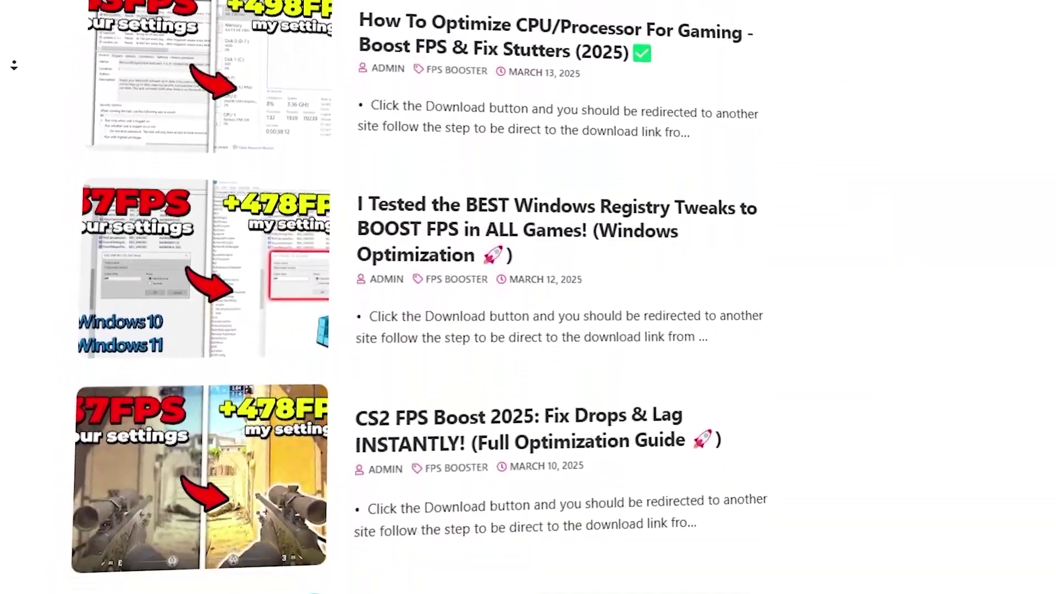
scroll(17, 66, down, 4)
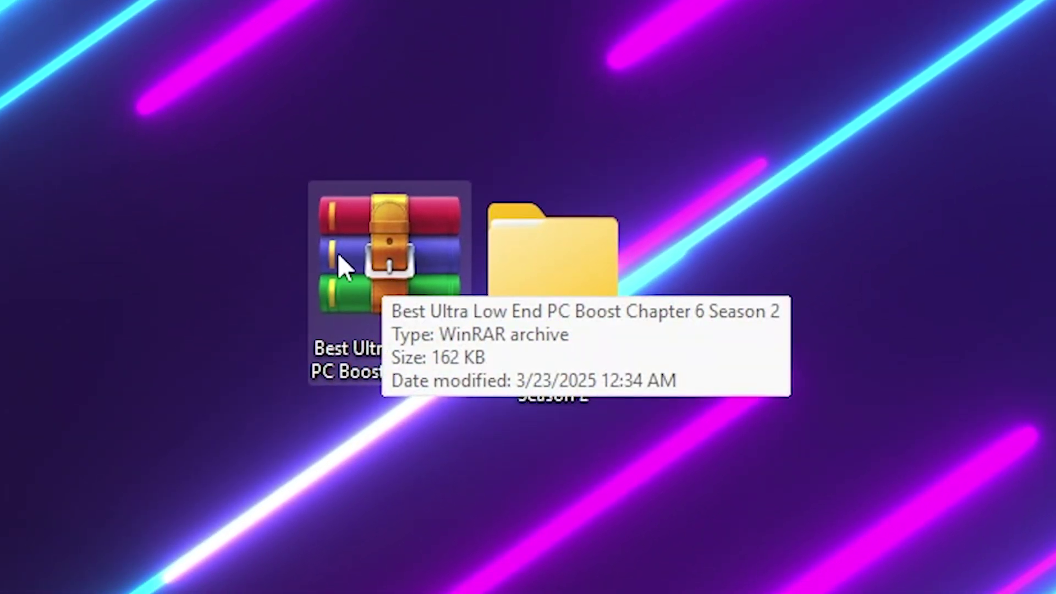
Step: Open the extracted Best Ultra Low End PC Boost Chapter 6 Season 2 folder in File Explorer and restore its window from full screen
double_click(566, 261)
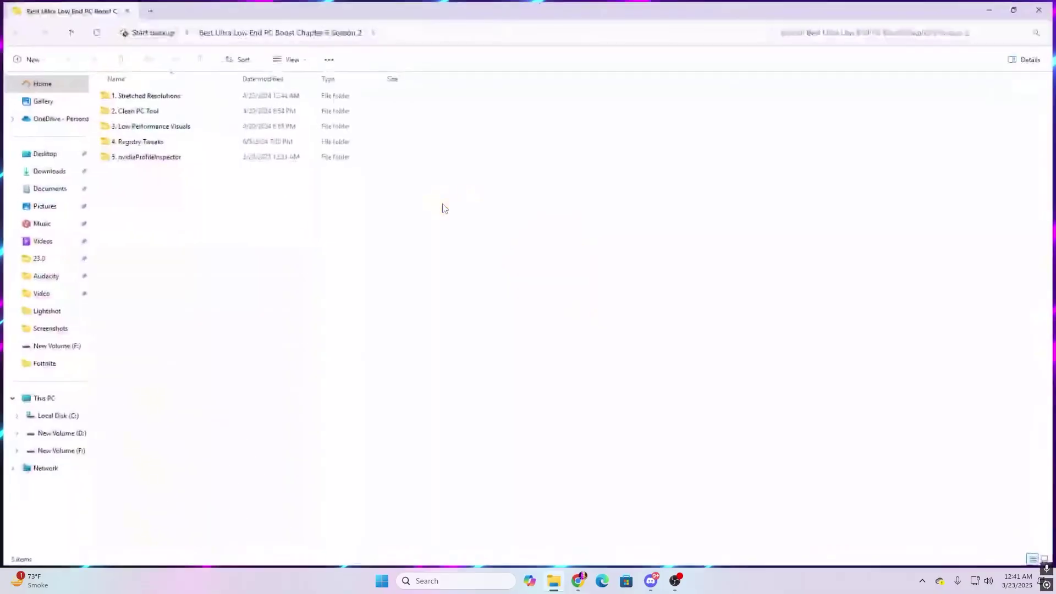
drag(444, 16, 445, 111)
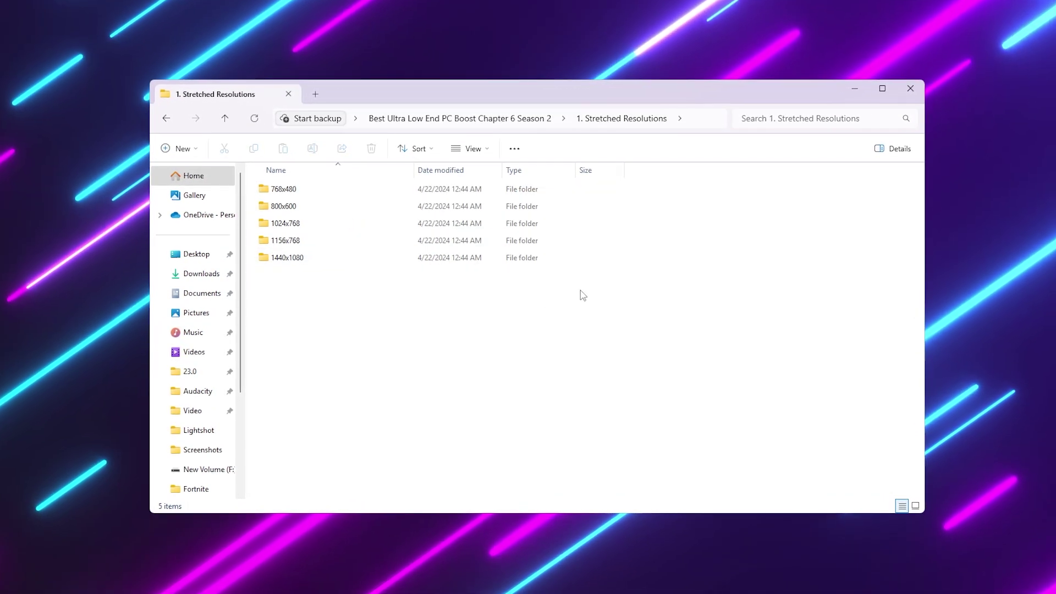
drag(575, 290, 284, 190)
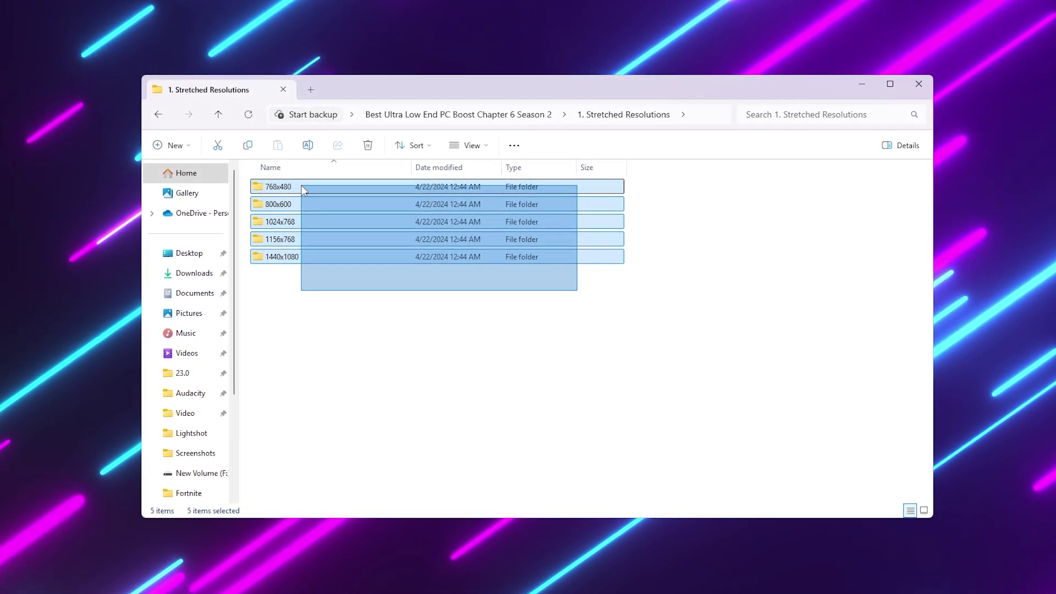
drag(304, 190, 326, 190)
drag(653, 190, 621, 195)
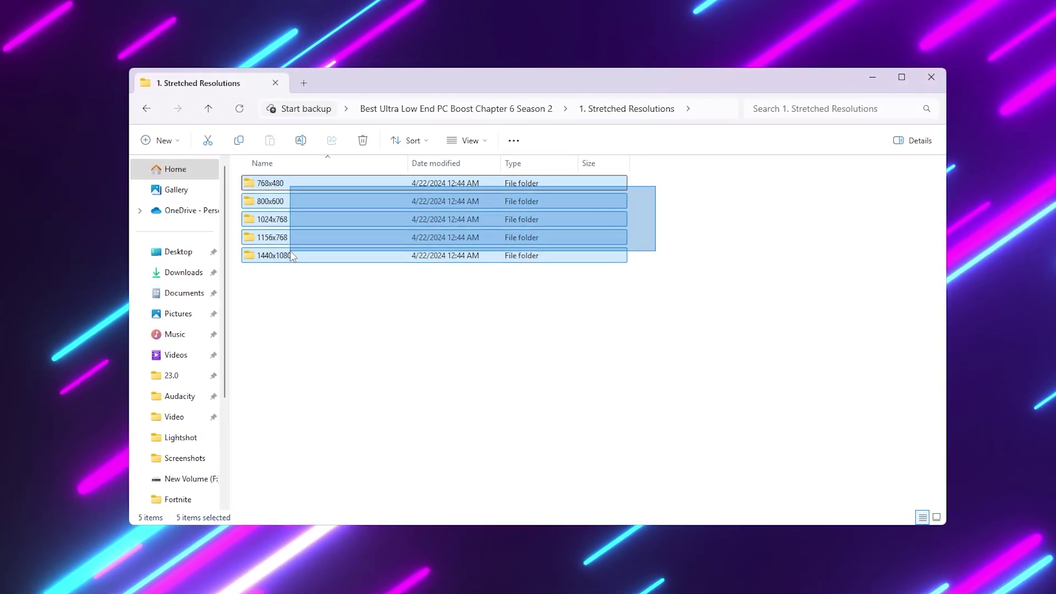
drag(293, 263, 295, 266)
click(311, 298)
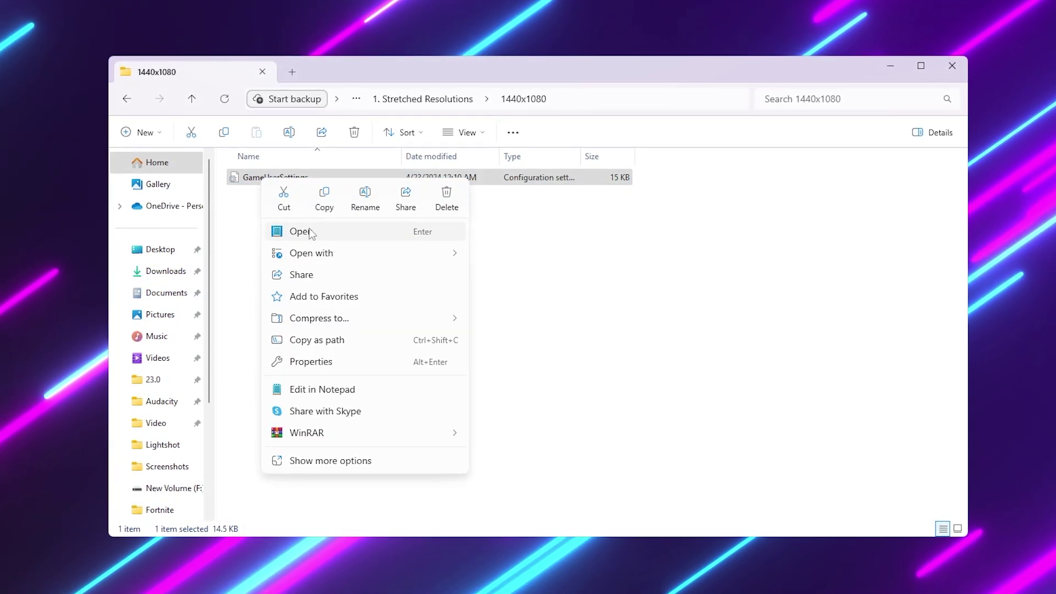
Step: Copy the 1440x1080 GameUserSettings file and open FortniteGame\Saved\Config\WindowsClient under the %localappdata% folder
click(323, 202)
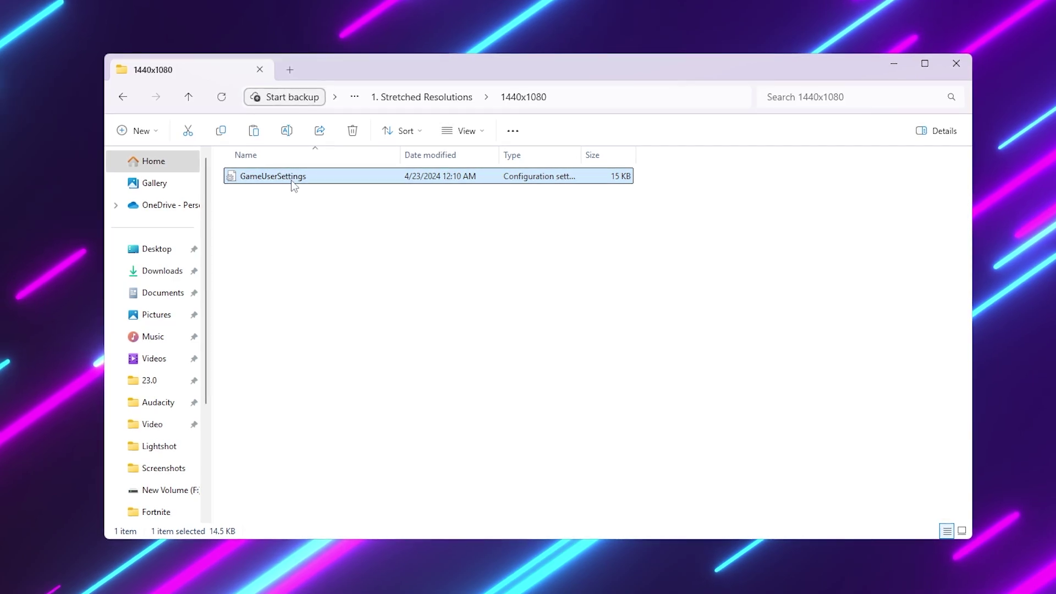
drag(55, 497, 523, 208)
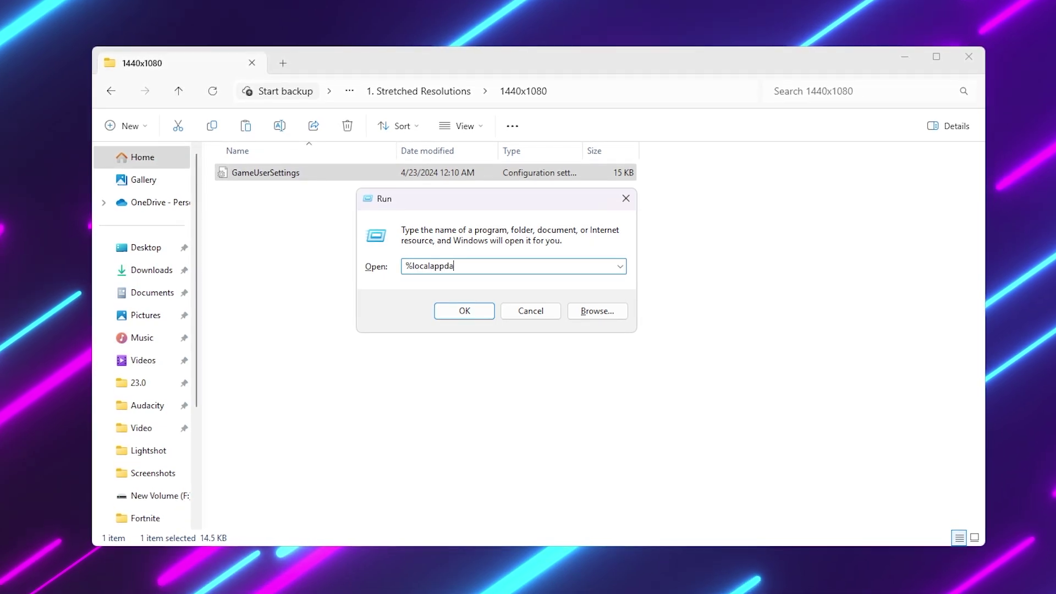
key(Return)
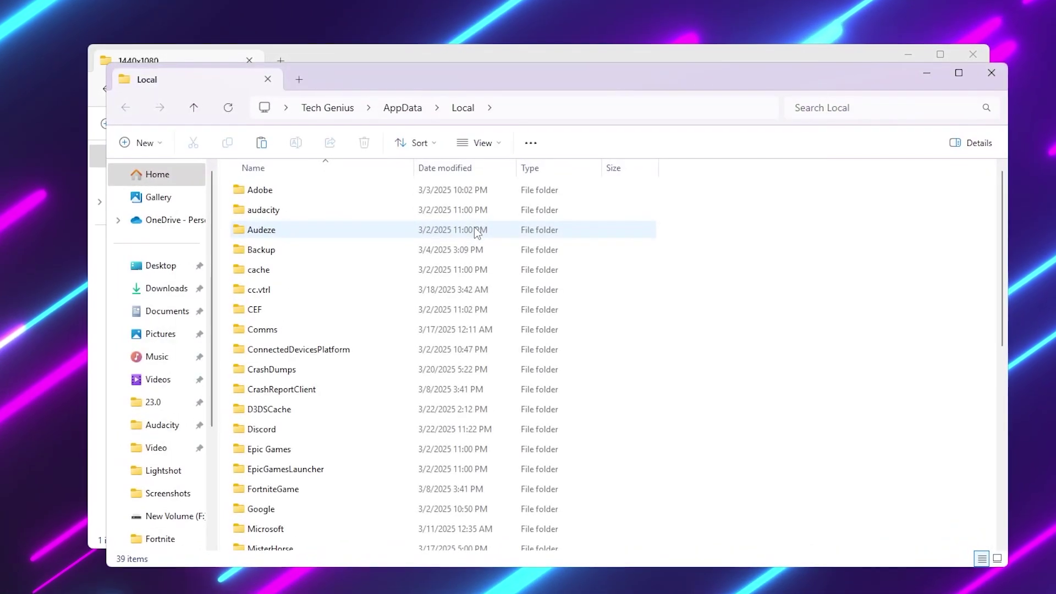
double_click(272, 490)
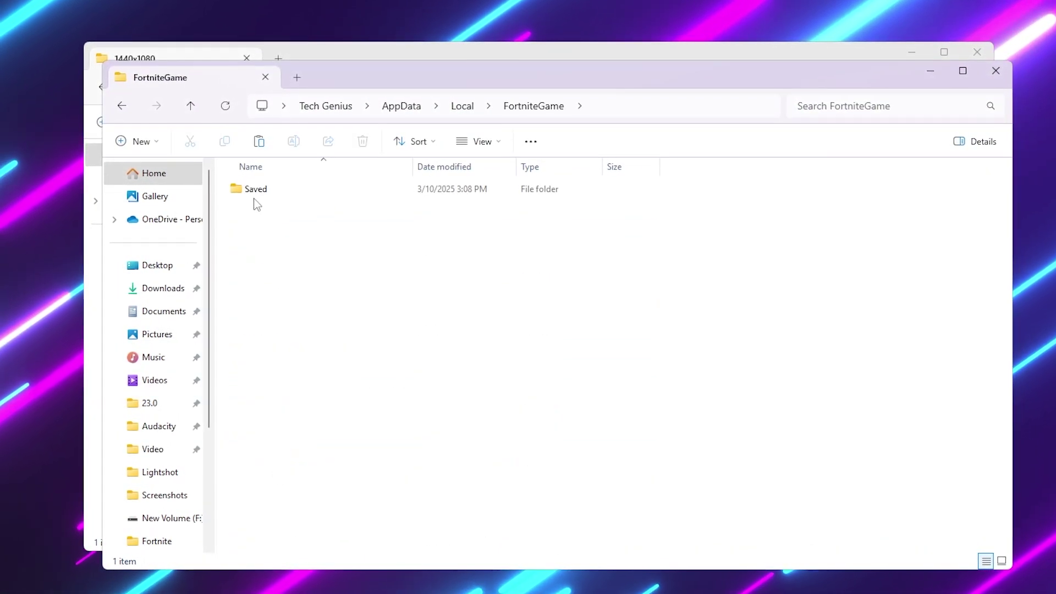
double_click(255, 189)
double_click(255, 207)
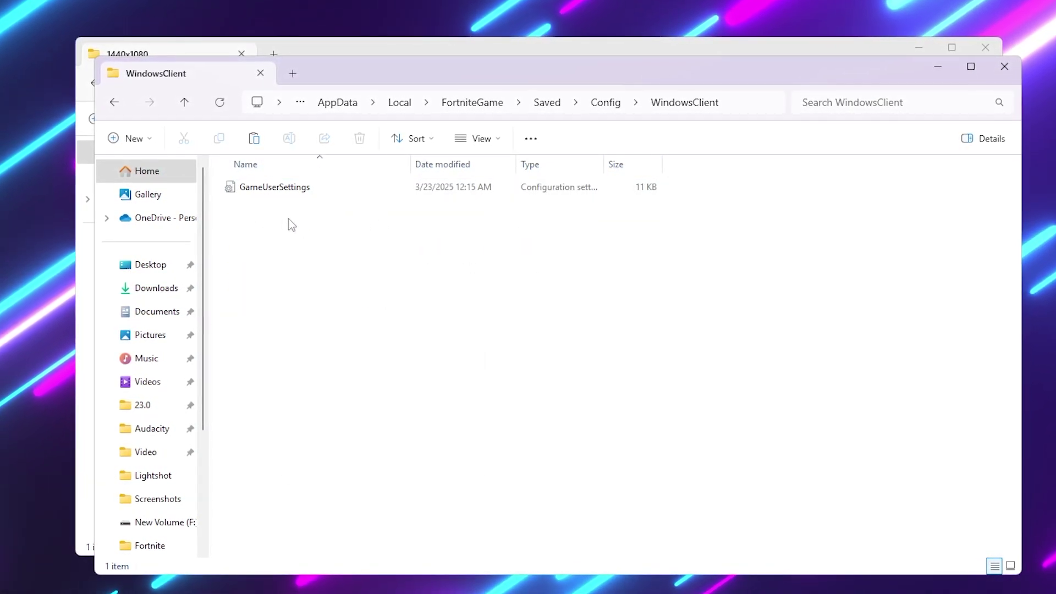
Step: Try to paste the copied GameUserSettings file into the WindowsClient folder, dismissing the replacement choice and closing that folder's window
right_click(292, 224)
click(304, 241)
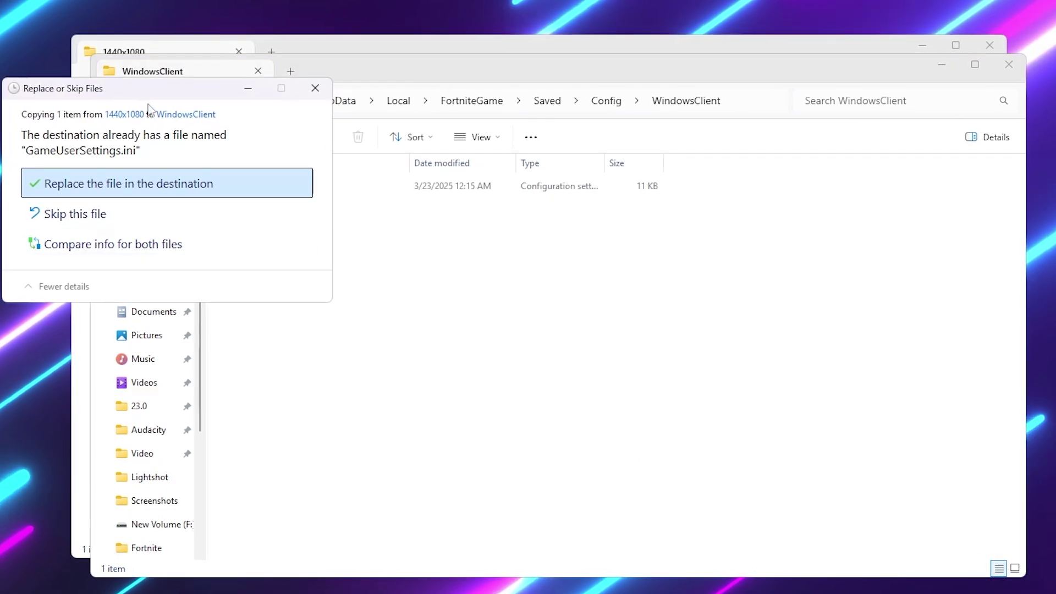
drag(148, 92, 496, 182)
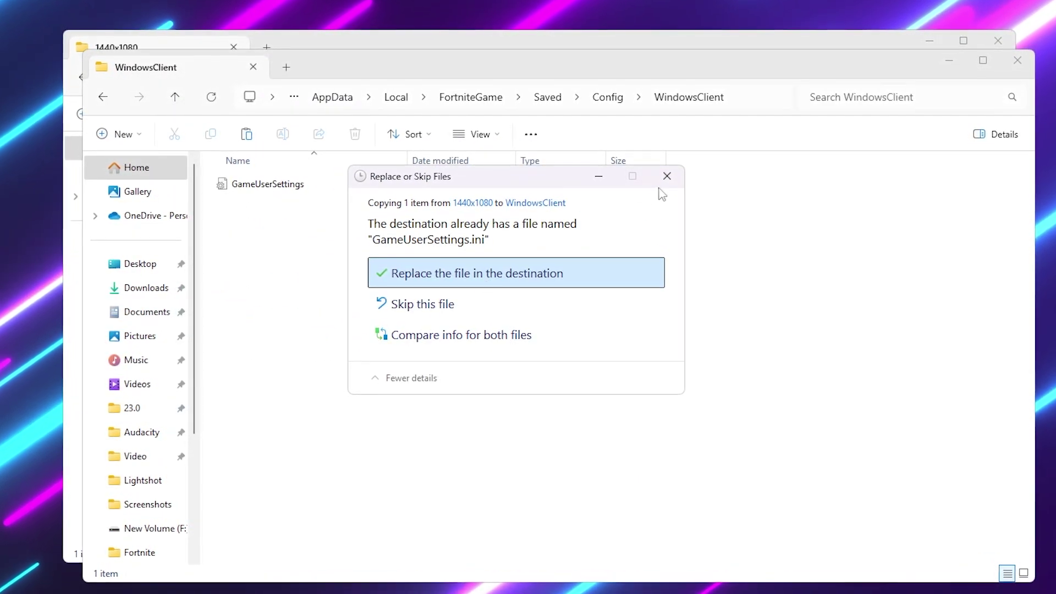
click(667, 176)
click(1018, 60)
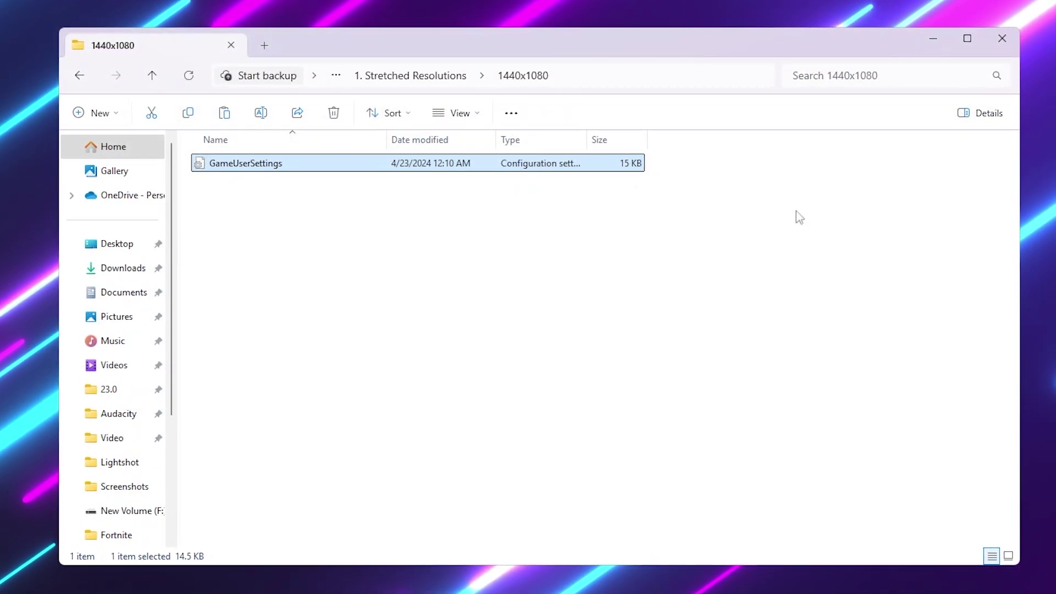